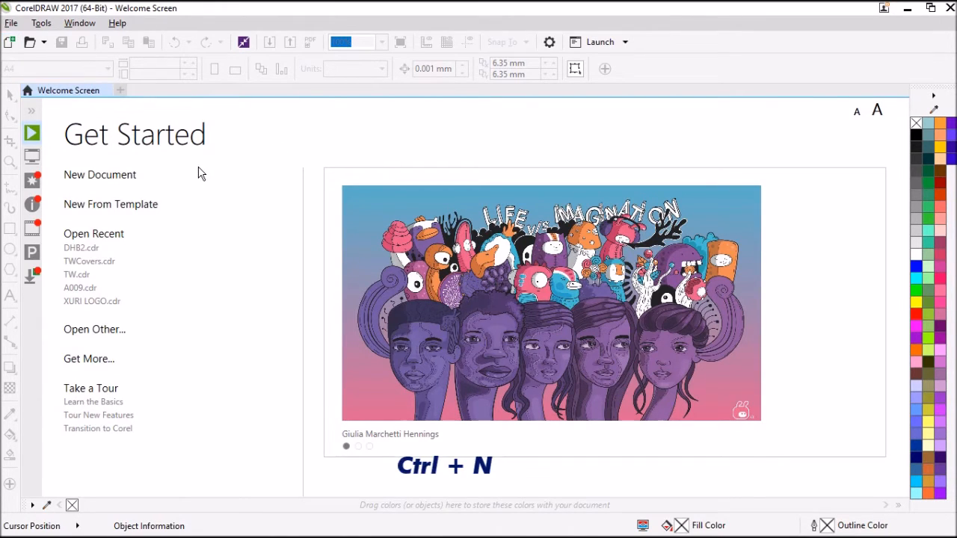
Step: Start a new document and name it Training
{"action": "left_click", "coordinate": [117, 177]}
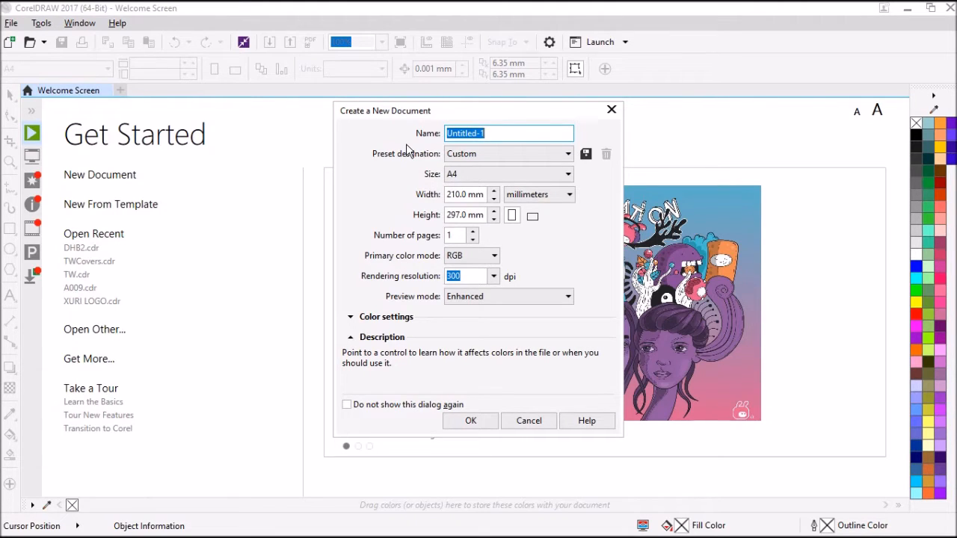
{"action": "type", "text": "Training"}
{"action": "left_click", "coordinate": [491, 178]}
{"action": "left_click", "coordinate": [490, 178]}
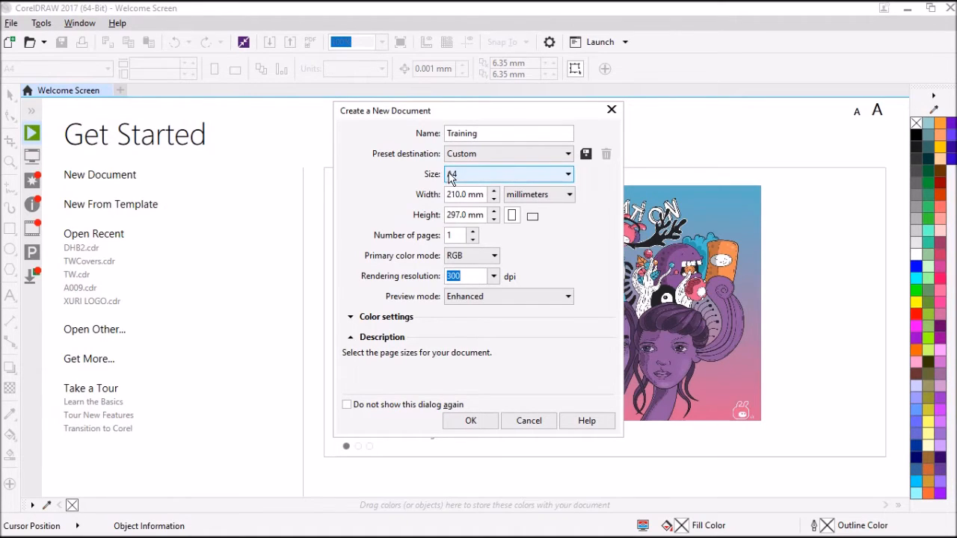
Step: Switch the new document's units to feet and set a custom page 3 feet wide and 2 feet high
{"action": "left_click", "coordinate": [534, 195]}
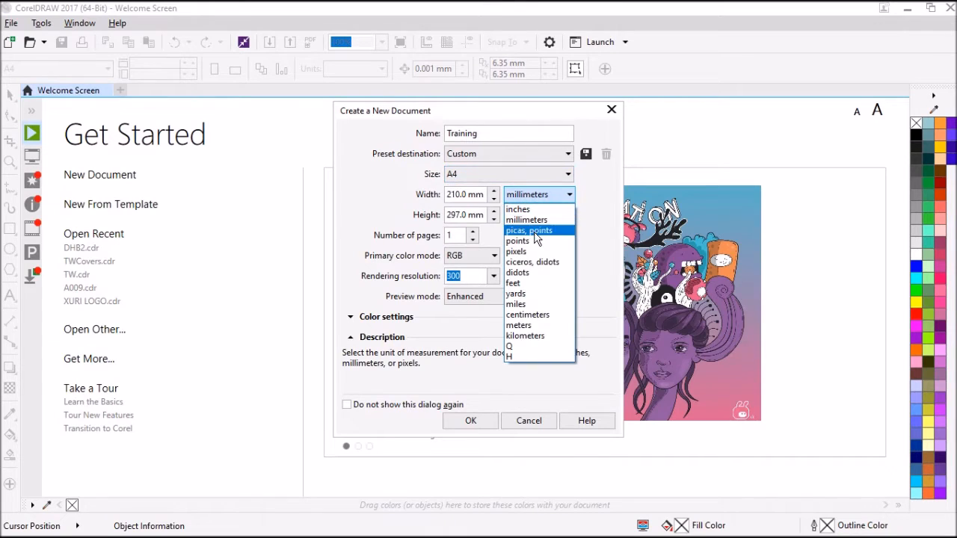
{"action": "left_click", "coordinate": [515, 283]}
{"action": "double_click", "coordinate": [455, 194]}
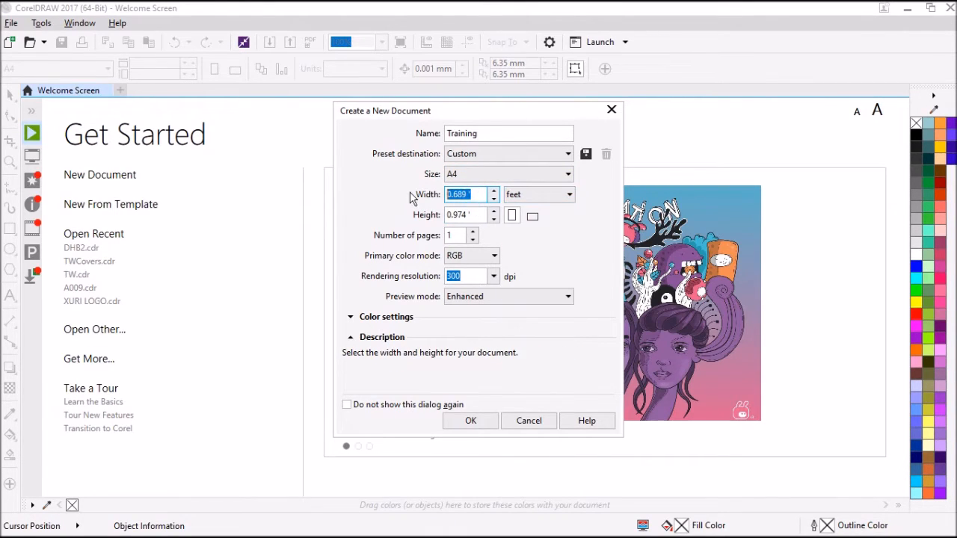
{"action": "type", "text": "3"}
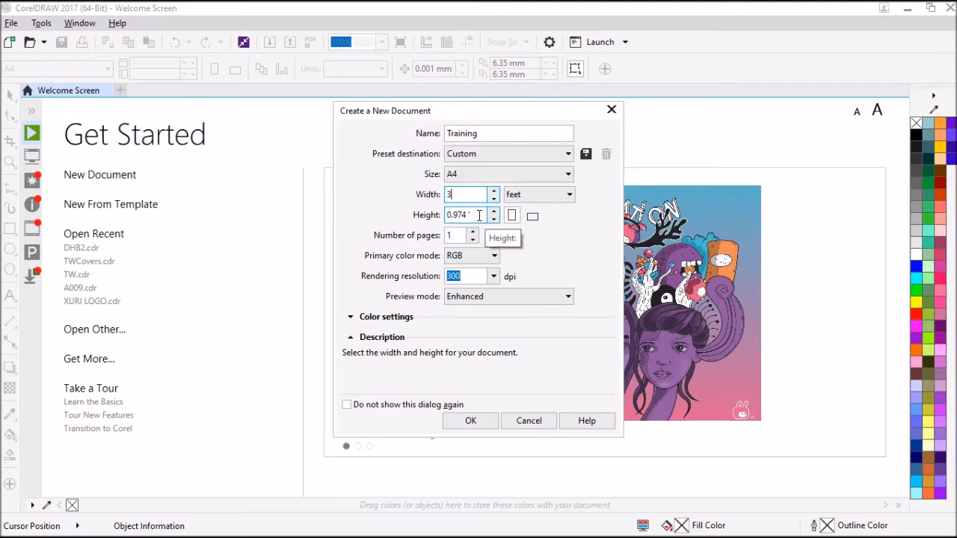
{"action": "key", "text": "Tab"}
{"action": "type", "text": "2"}
{"action": "key", "text": "Tab"}
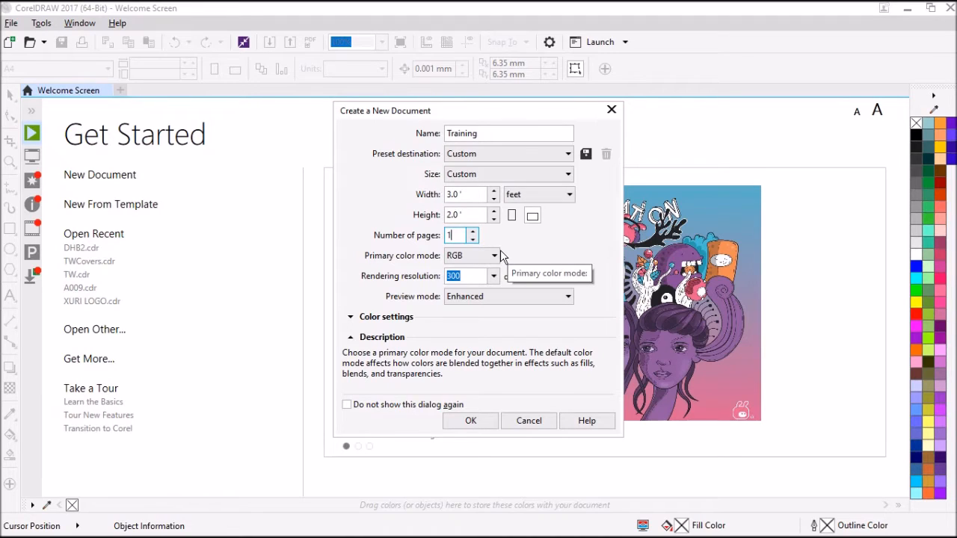
Step: Set the page size to A4 and the primary color mode to RGB, and create the document
{"action": "left_click", "coordinate": [502, 178]}
{"action": "left_click", "coordinate": [483, 192]}
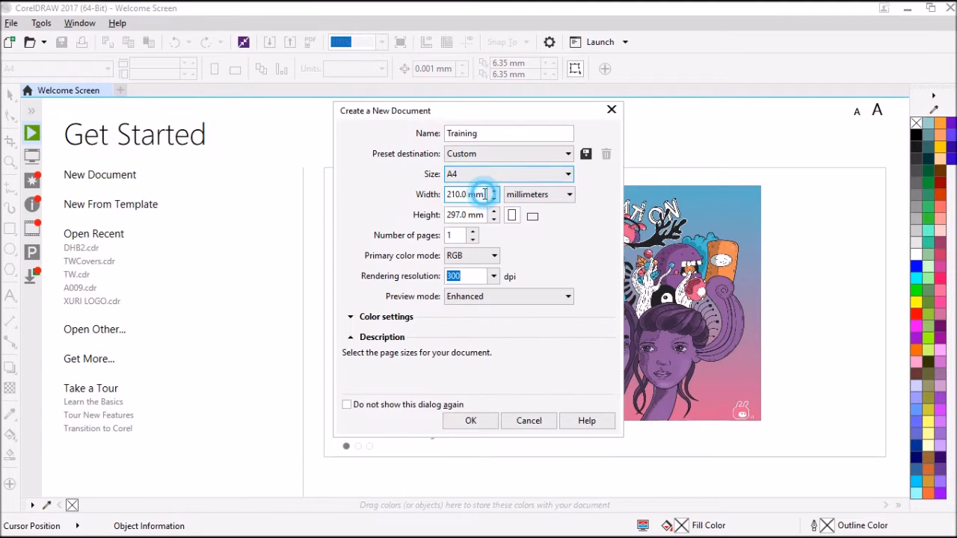
{"action": "left_click", "coordinate": [475, 255]}
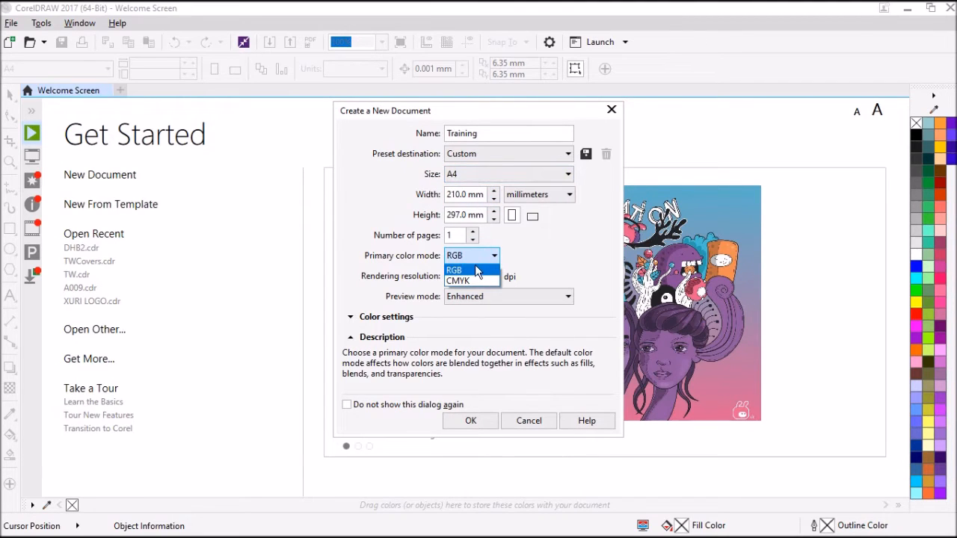
{"action": "left_click", "coordinate": [476, 269]}
{"action": "left_click", "coordinate": [471, 420]}
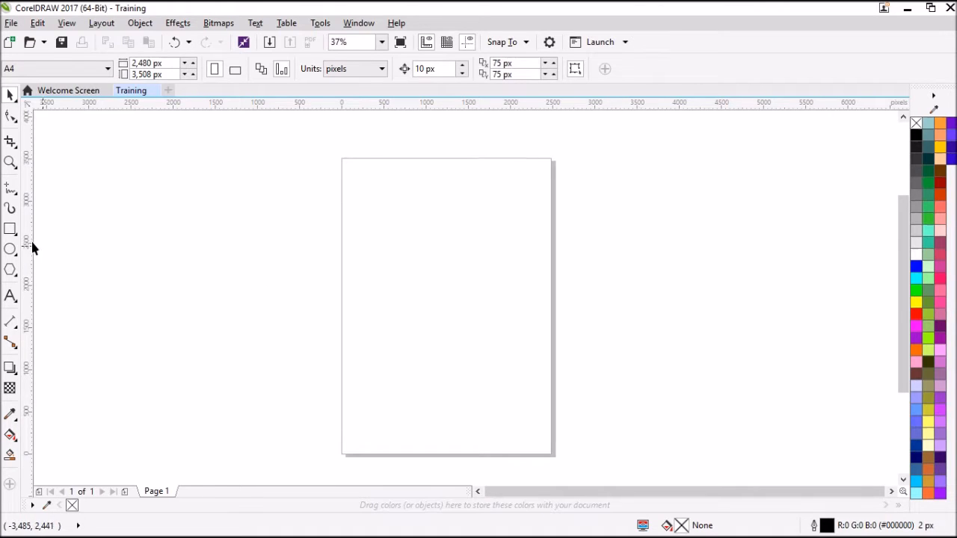
Step: Draw a rectangle about 792 by 183 px in the upper left part of the page
{"action": "left_click", "coordinate": [9, 230]}
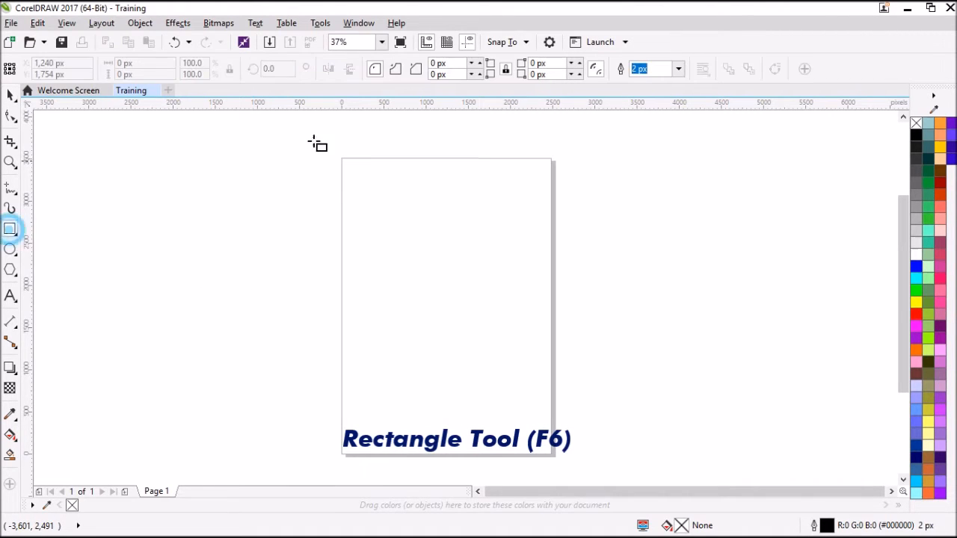
{"action": "left_click_drag", "start_coordinate": [369, 256], "coordinate": [437, 272]}
{"action": "scroll", "coordinate": [437, 272], "scroll_direction": "up", "scroll_amount": 2}
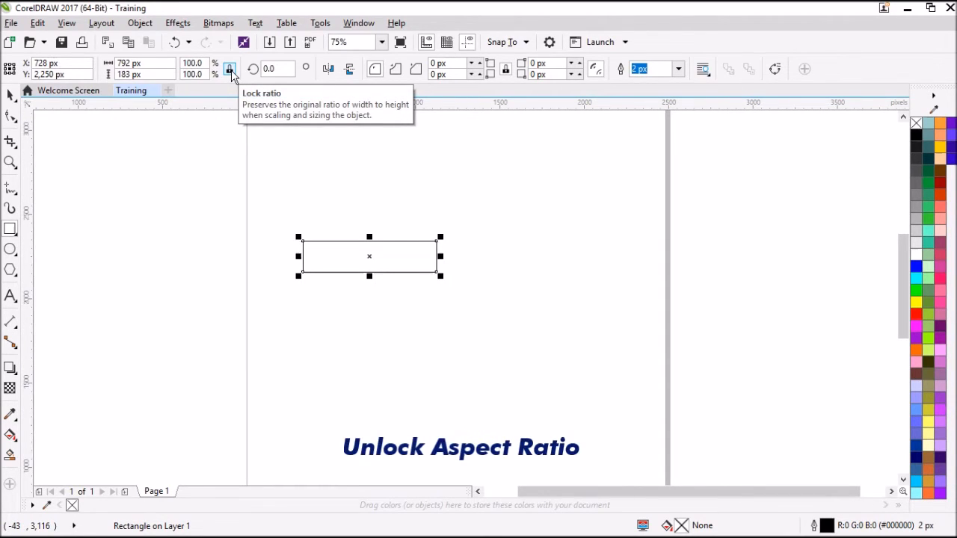
Step: Unlock the rectangle's aspect ratio and set its size to 750 px wide and 185 px high
{"action": "left_click", "coordinate": [230, 70]}
{"action": "left_click", "coordinate": [131, 62]}
{"action": "key", "text": "BackSpace"}
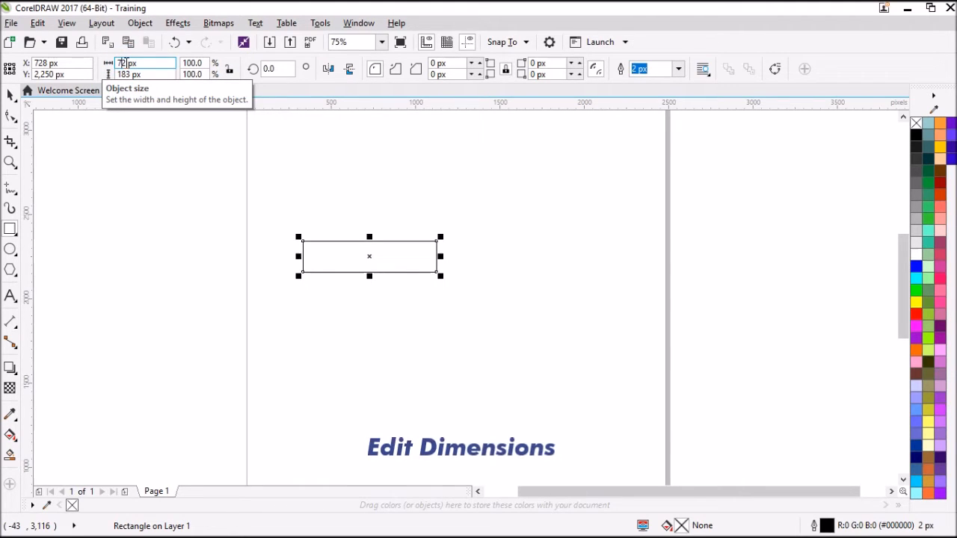
{"action": "key", "text": "Delete"}
{"action": "type", "text": "50"}
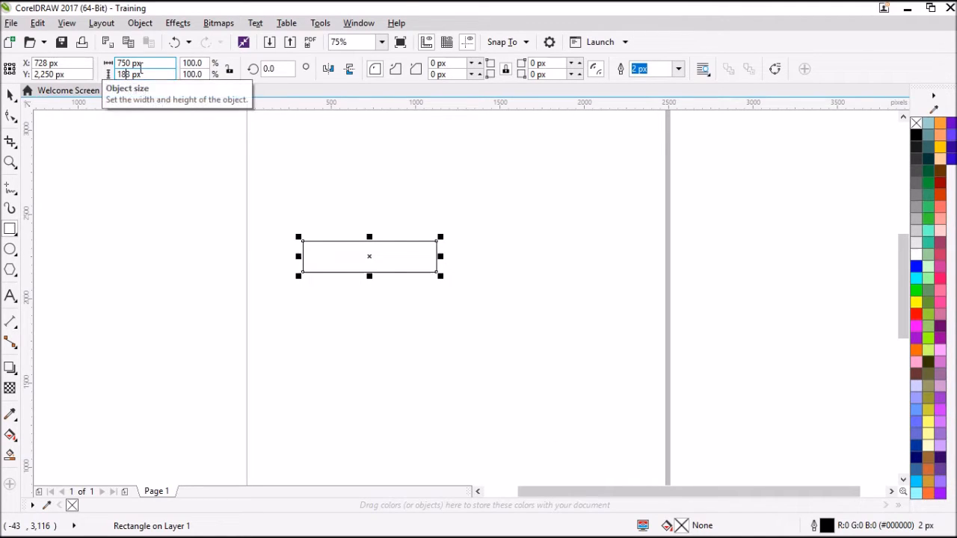
{"action": "key", "text": "BackSpace"}
{"action": "type", "text": "85"}
{"action": "key", "text": "Delete"}
{"action": "key", "text": "Return"}
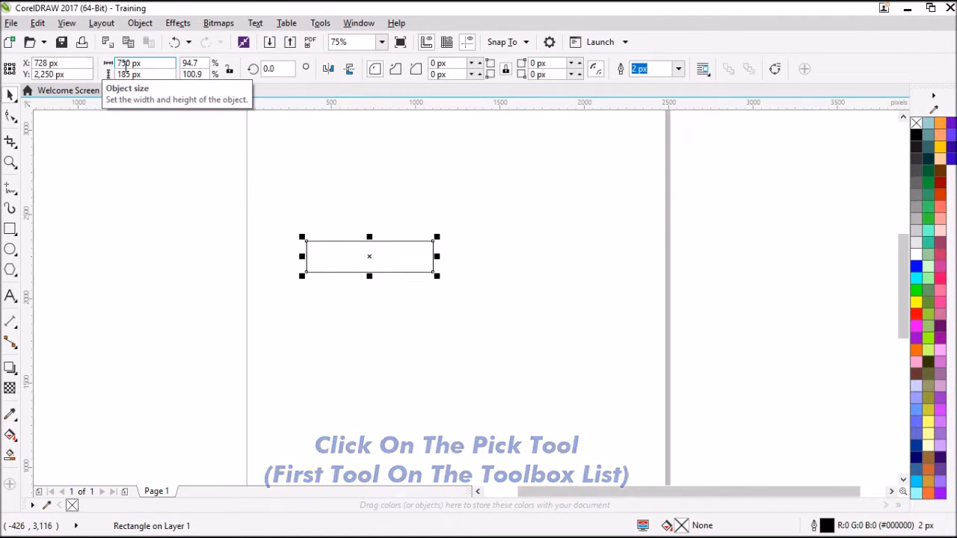
Step: Lock the rectangle's aspect ratio again and deselect it
{"action": "left_click", "coordinate": [230, 70]}
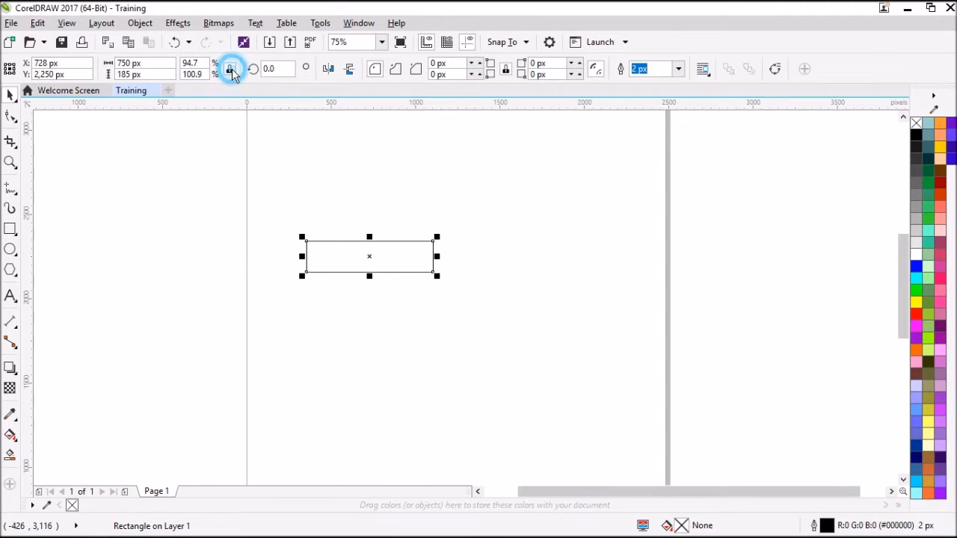
{"action": "left_click", "coordinate": [299, 227]}
{"action": "left_click", "coordinate": [335, 266]}
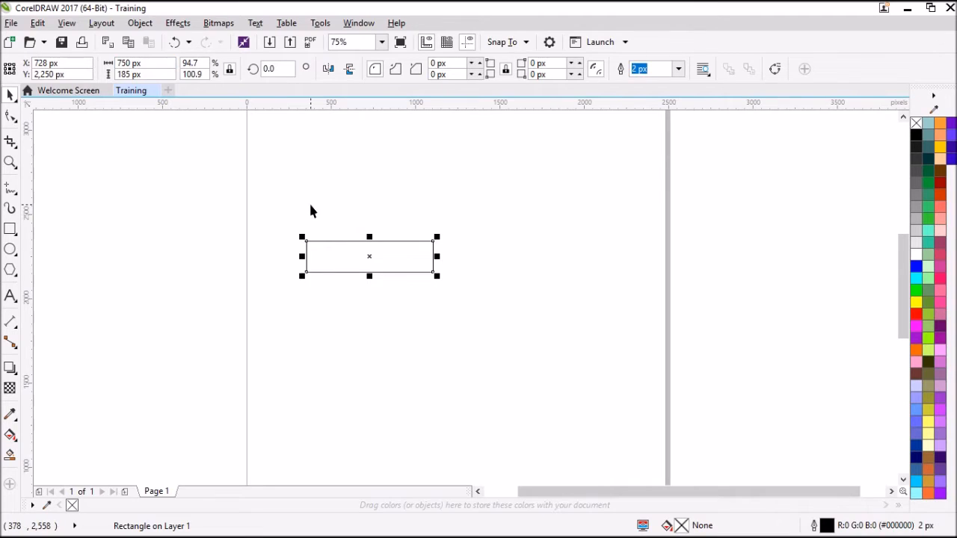
{"action": "left_click", "coordinate": [331, 160]}
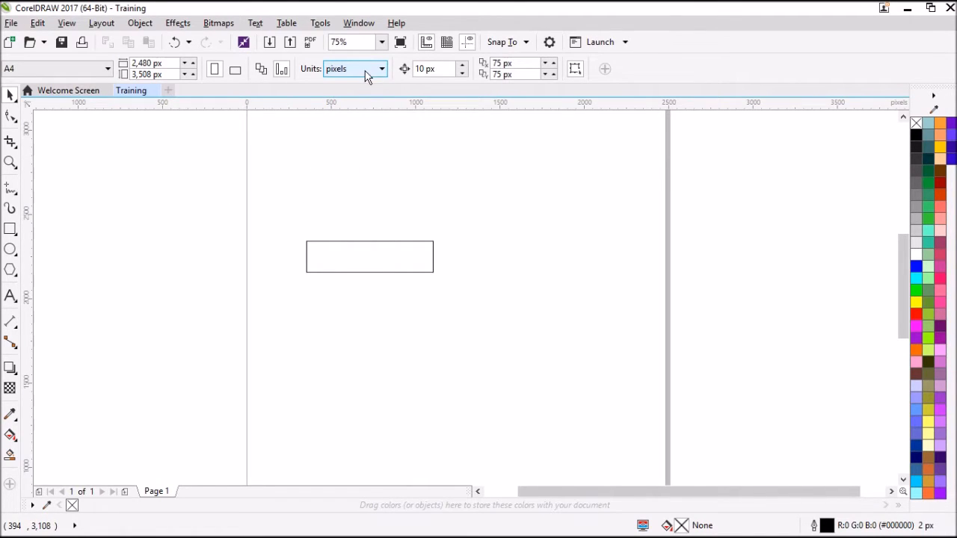
Step: Switch the document units to inches, check the rectangle's dimensions, and set the units back to pixels
{"action": "left_click", "coordinate": [365, 69]}
{"action": "left_click", "coordinate": [351, 147]}
{"action": "left_click", "coordinate": [364, 75]}
{"action": "left_click", "coordinate": [364, 88]}
{"action": "left_click", "coordinate": [363, 242]}
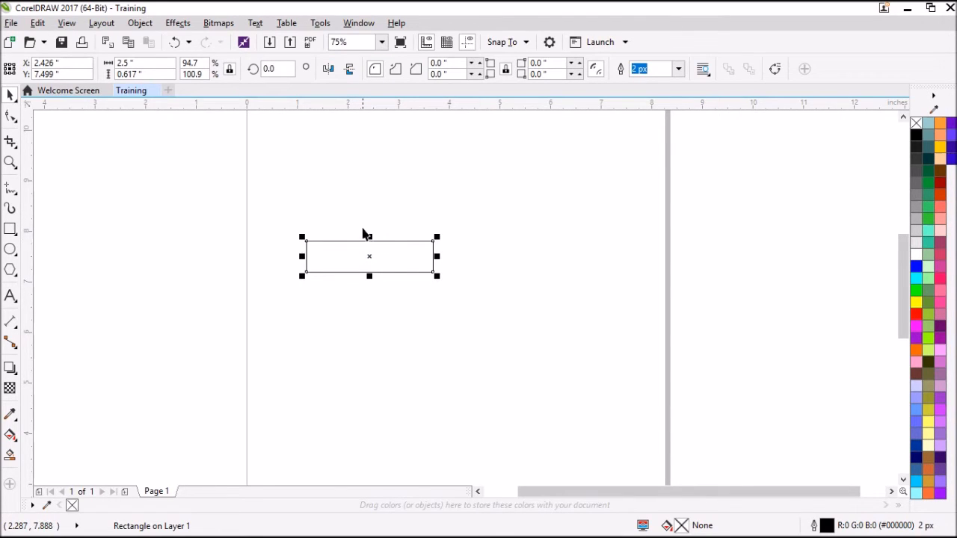
{"action": "left_click", "coordinate": [364, 219]}
{"action": "left_click", "coordinate": [349, 68]}
{"action": "left_click", "coordinate": [352, 141]}
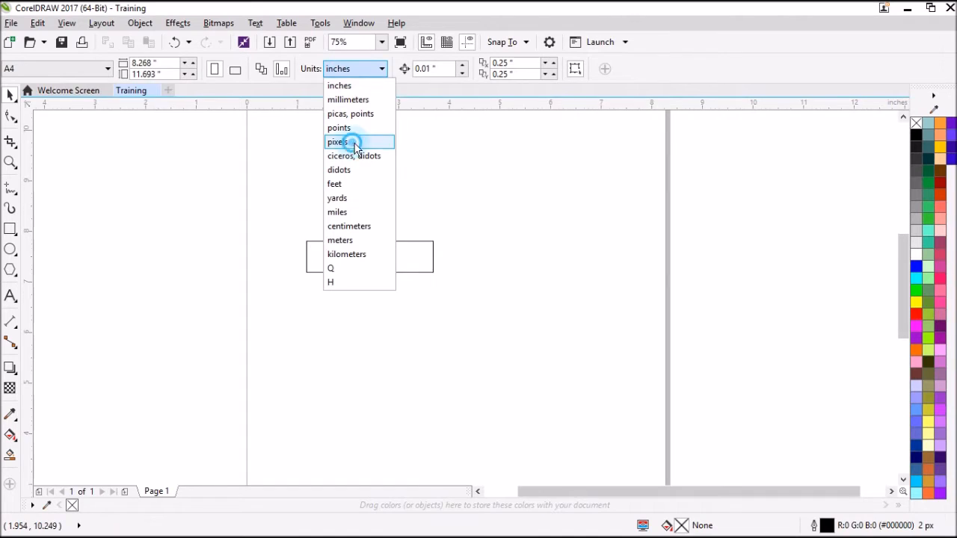
Step: Move the rectangle to about X 1,236 px, Y 2,337 px and deselect it
{"action": "left_click", "coordinate": [349, 259]}
{"action": "left_click_drag", "start_coordinate": [348, 252], "coordinate": [409, 188]}
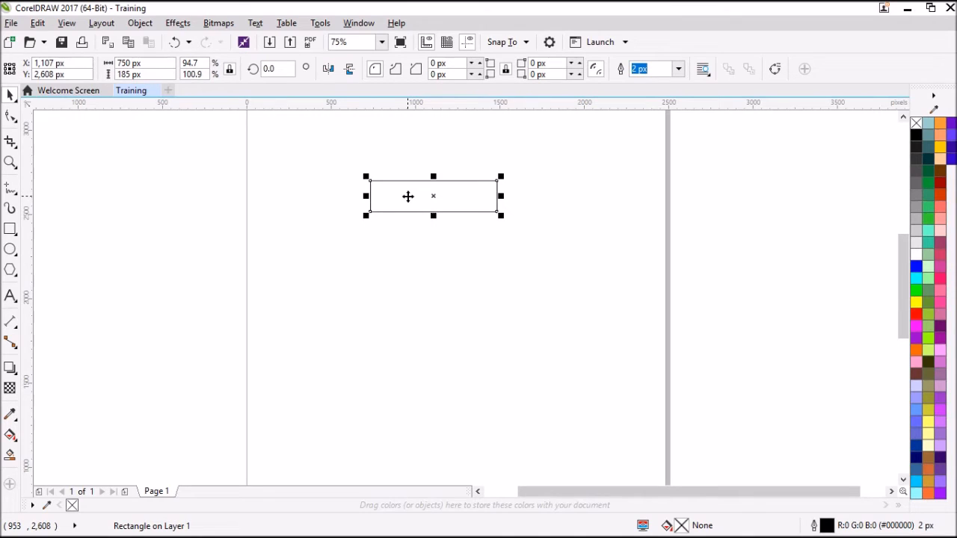
{"action": "left_click_drag", "start_coordinate": [407, 196], "coordinate": [462, 258]}
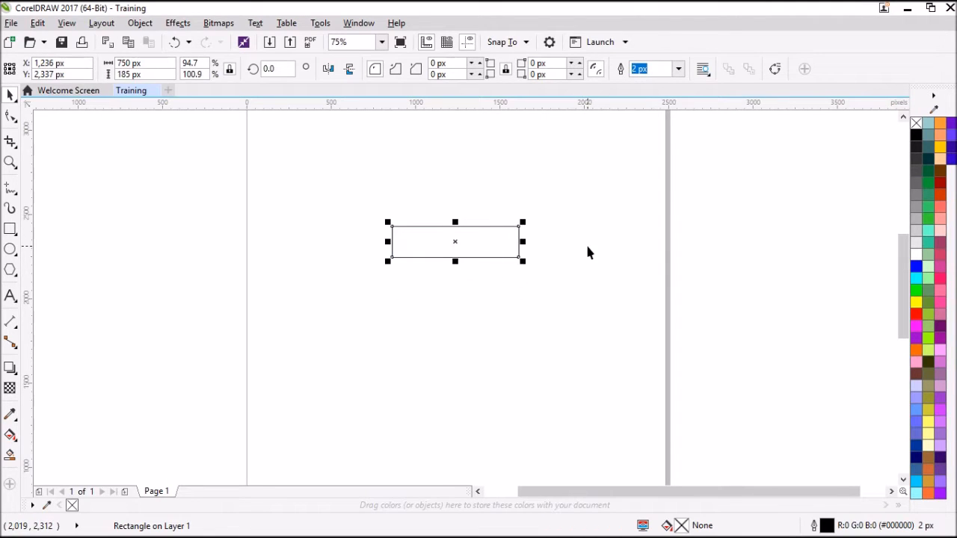
{"action": "left_click", "coordinate": [588, 248]}
Step: Duplicate the rectangle and place the copy below the original with its sides aligned, at about X 1,236 px, Y 2,095 px
{"action": "left_click", "coordinate": [453, 249]}
{"action": "left_click", "coordinate": [454, 247]}
{"action": "key", "text": "ctrl+d"}
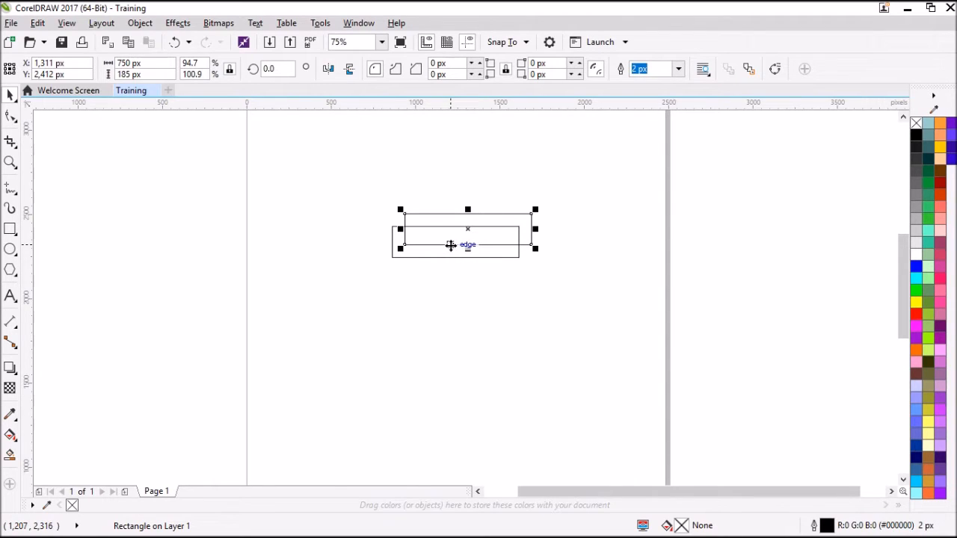
{"action": "left_click_drag", "start_coordinate": [430, 217], "coordinate": [419, 278]}
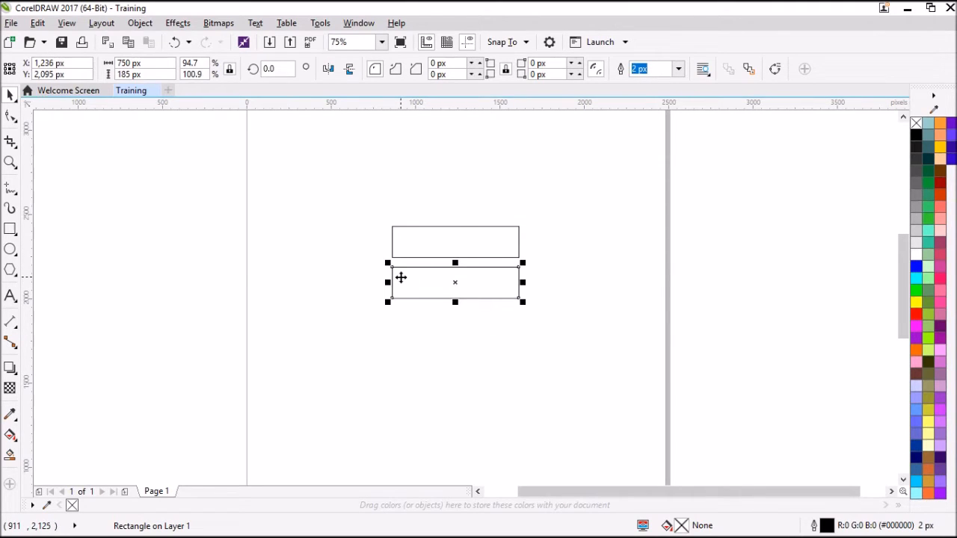
Step: Repeat the duplication for a third rectangle and snap all three into a stack, edge to edge
{"action": "key", "text": "ctrl+r"}
{"action": "left_click", "coordinate": [392, 279]}
{"action": "scroll", "coordinate": [393, 283], "scroll_direction": "up", "scroll_amount": 2}
{"action": "left_click_drag", "start_coordinate": [390, 252], "coordinate": [394, 237]}
{"action": "left_click", "coordinate": [398, 335]}
{"action": "left_click_drag", "start_coordinate": [398, 335], "coordinate": [400, 298]}
{"action": "left_click", "coordinate": [357, 291]}
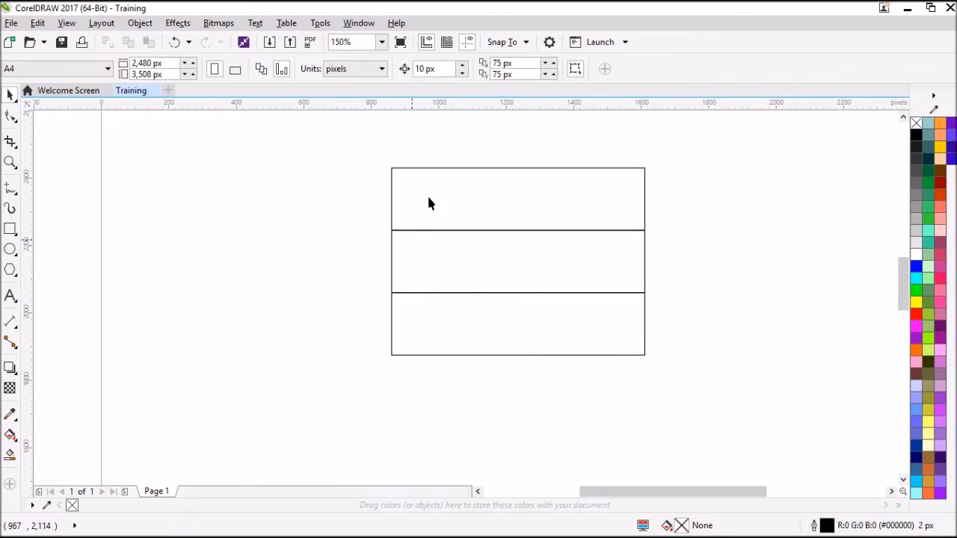
Step: Turn snapping to guidelines on and back off, and close the snapping options
{"action": "left_click", "coordinate": [506, 44]}
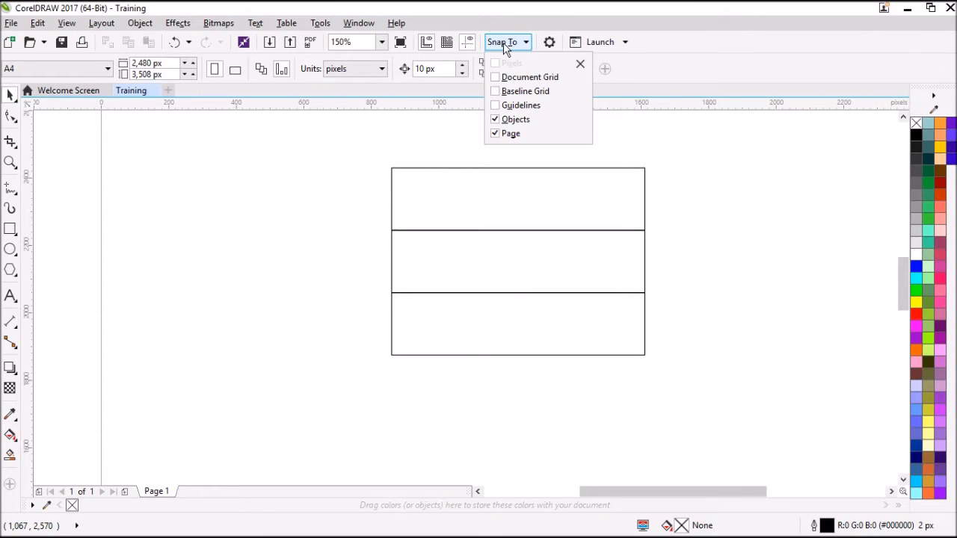
{"action": "left_click", "coordinate": [508, 109]}
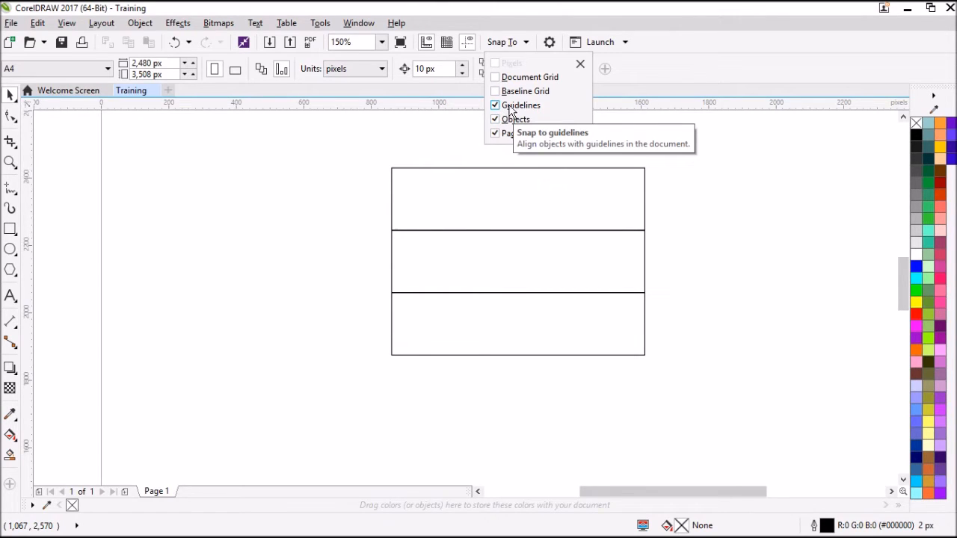
{"action": "left_click", "coordinate": [497, 108]}
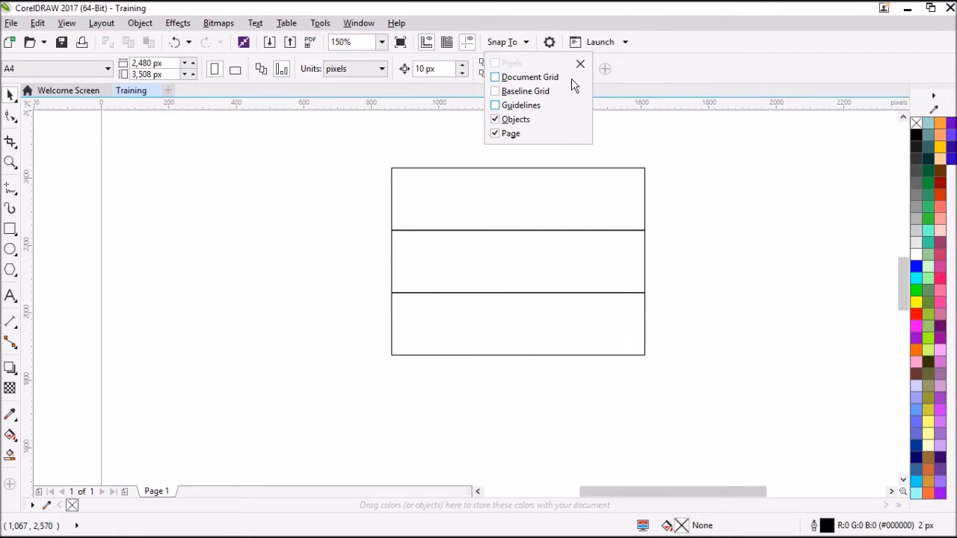
{"action": "left_click", "coordinate": [580, 63]}
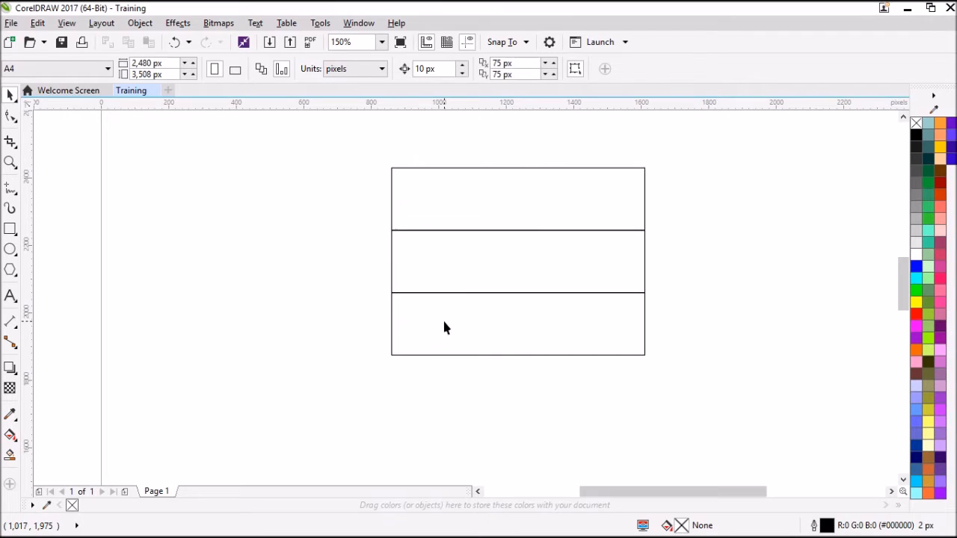
Step: Space out the stack by moving the bottom rectangle down to about Y 1,875 px and the middle one to about Y 2,098 px
{"action": "left_click", "coordinate": [417, 304]}
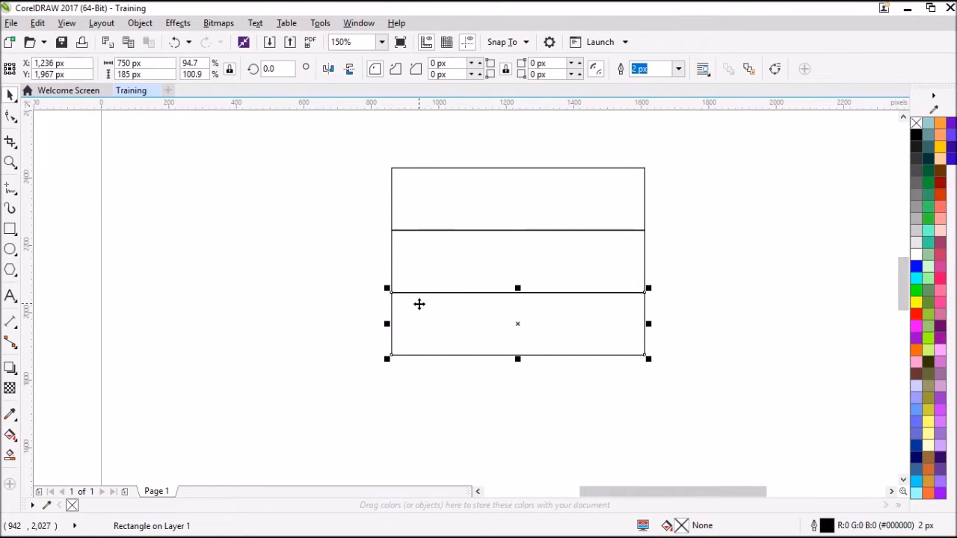
{"action": "left_click_drag", "start_coordinate": [390, 291], "coordinate": [391, 324]}
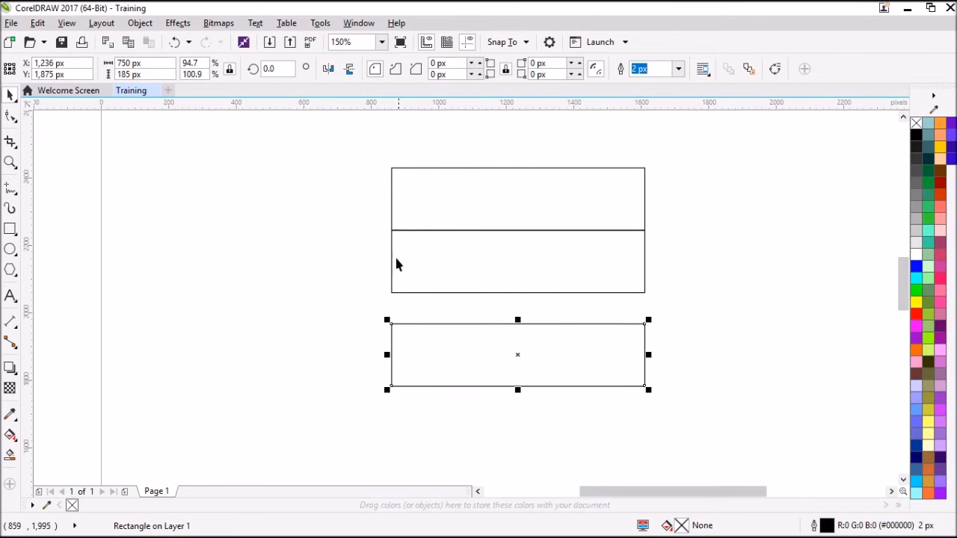
{"action": "left_click", "coordinate": [414, 261]}
{"action": "left_click_drag", "start_coordinate": [414, 261], "coordinate": [415, 283]}
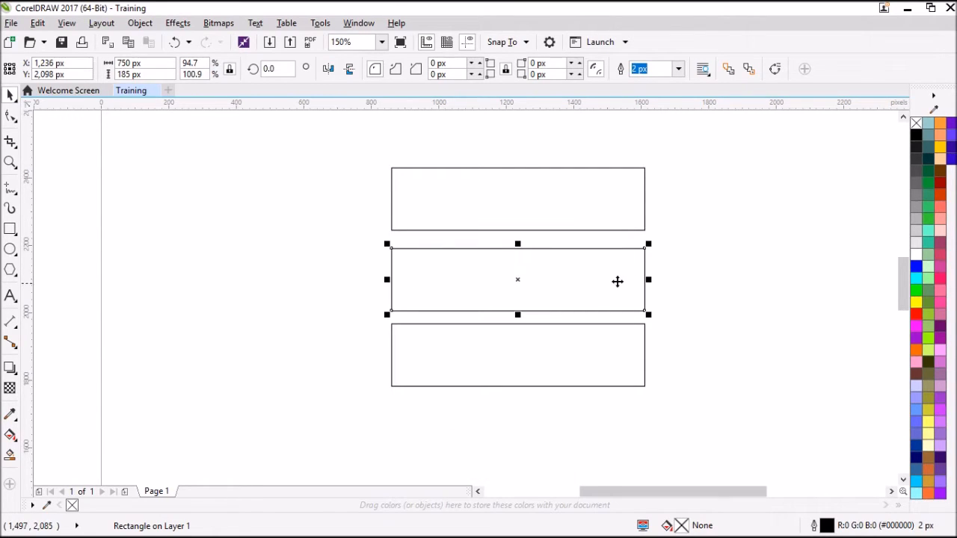
{"action": "left_click", "coordinate": [658, 273]}
Step: Select all three rectangles together and clear the selection
{"action": "scroll", "coordinate": [393, 241], "scroll_direction": "up", "scroll_amount": 2}
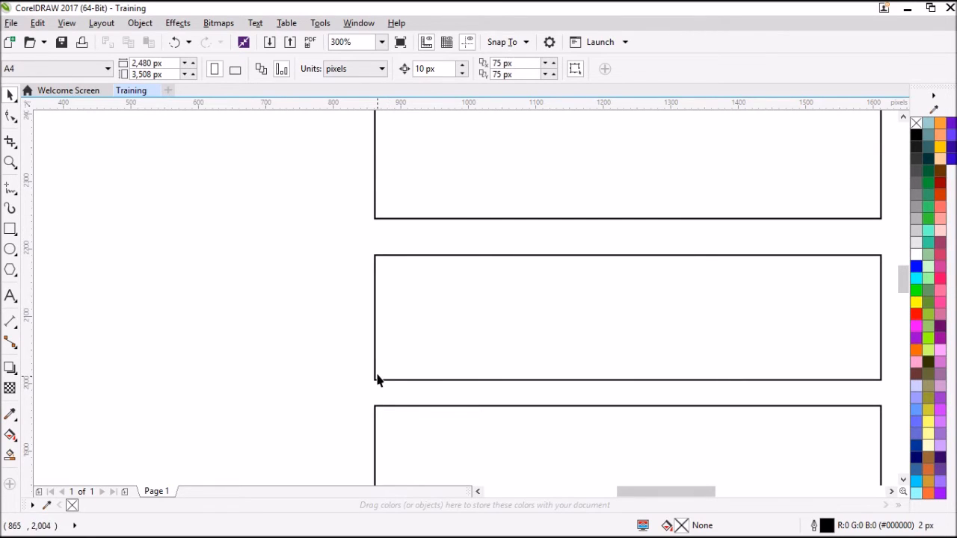
{"action": "scroll", "coordinate": [377, 398], "scroll_direction": "down", "scroll_amount": 2}
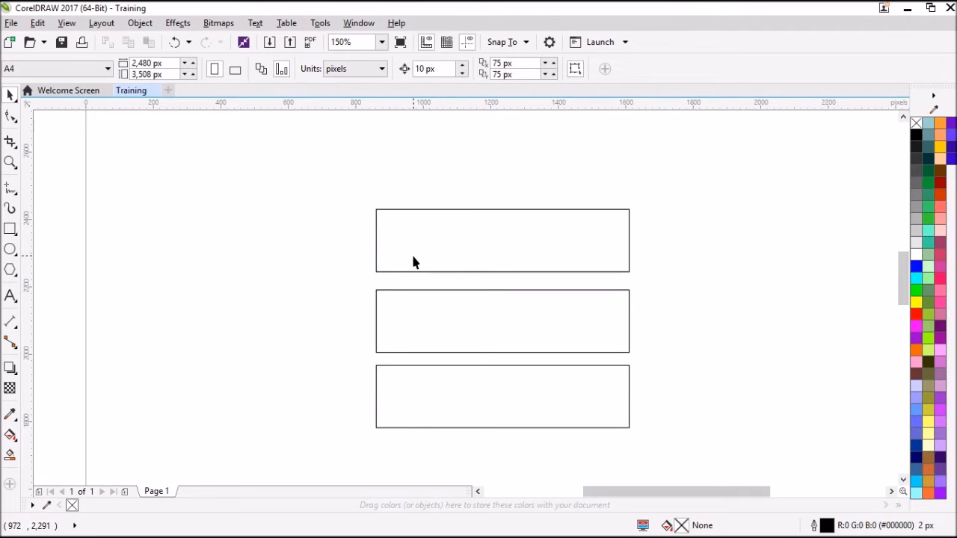
{"action": "left_click", "coordinate": [413, 261]}
{"action": "left_click", "coordinate": [421, 315], "text": "shift"}
{"action": "left_click", "coordinate": [430, 384], "text": "shift"}
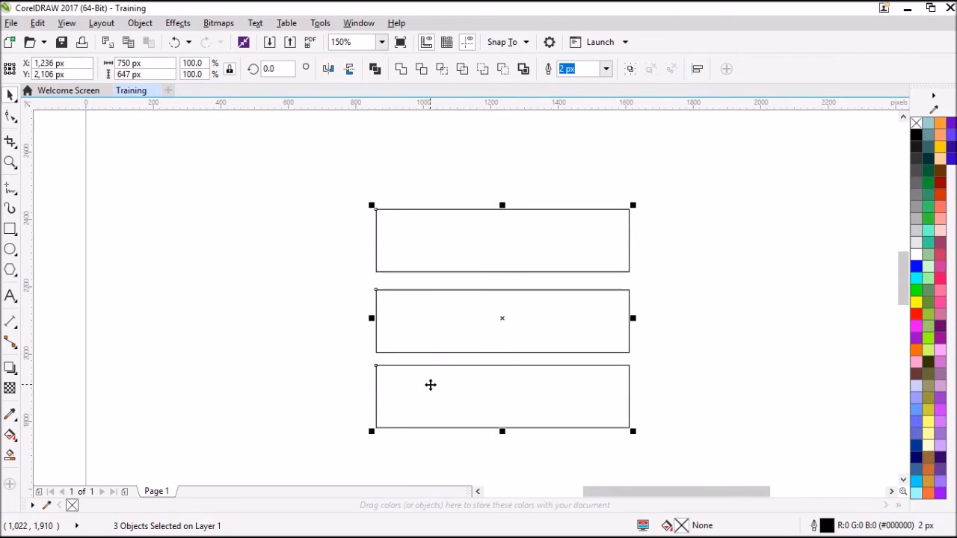
{"action": "left_click", "coordinate": [331, 233]}
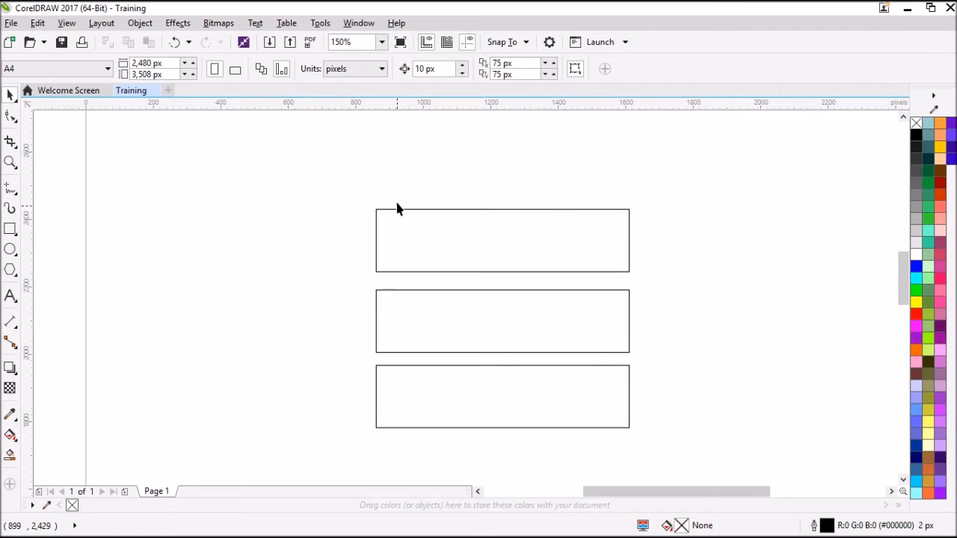
Step: Select all three rectangles, distribute the space between them evenly in the vertical direction, and clear the selection
{"action": "left_click_drag", "start_coordinate": [297, 163], "coordinate": [717, 458]}
{"action": "left_click_drag", "start_coordinate": [351, 182], "coordinate": [648, 443]}
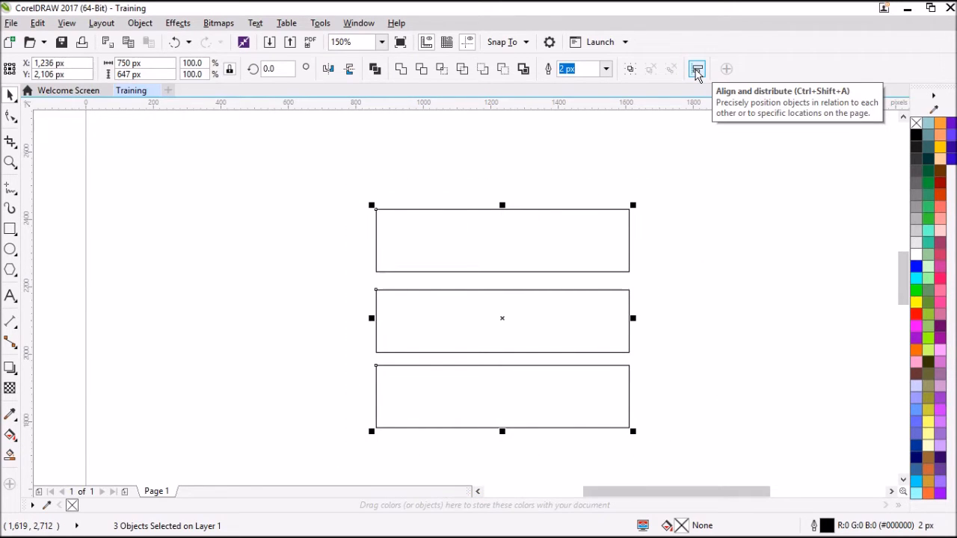
{"action": "left_click", "coordinate": [140, 23]}
{"action": "left_click", "coordinate": [249, 186]}
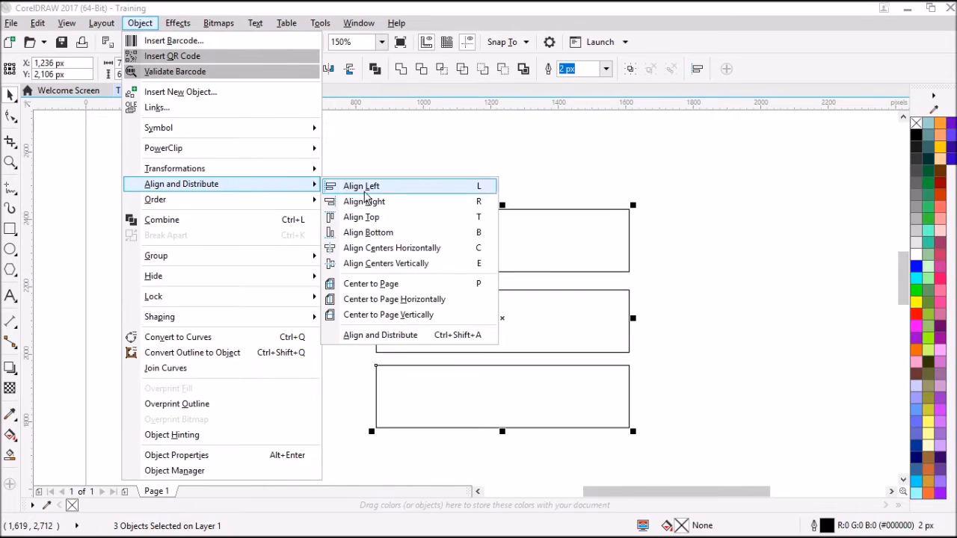
{"action": "left_click", "coordinate": [395, 336]}
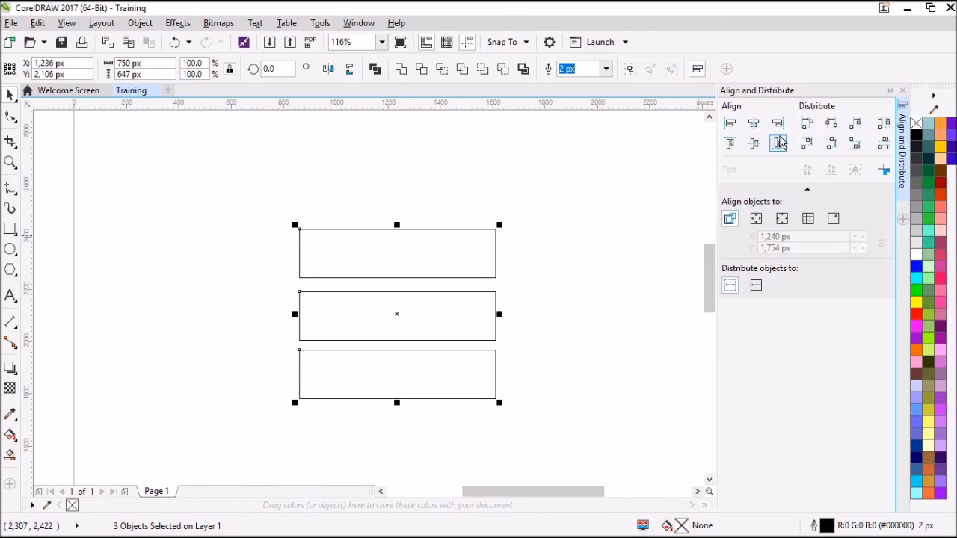
{"action": "left_click", "coordinate": [883, 148]}
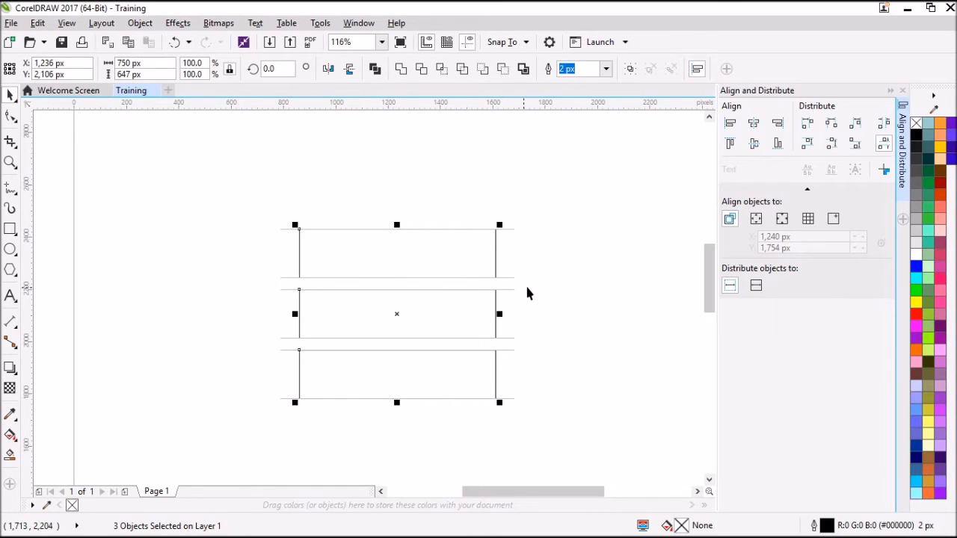
{"action": "left_click", "coordinate": [363, 306]}
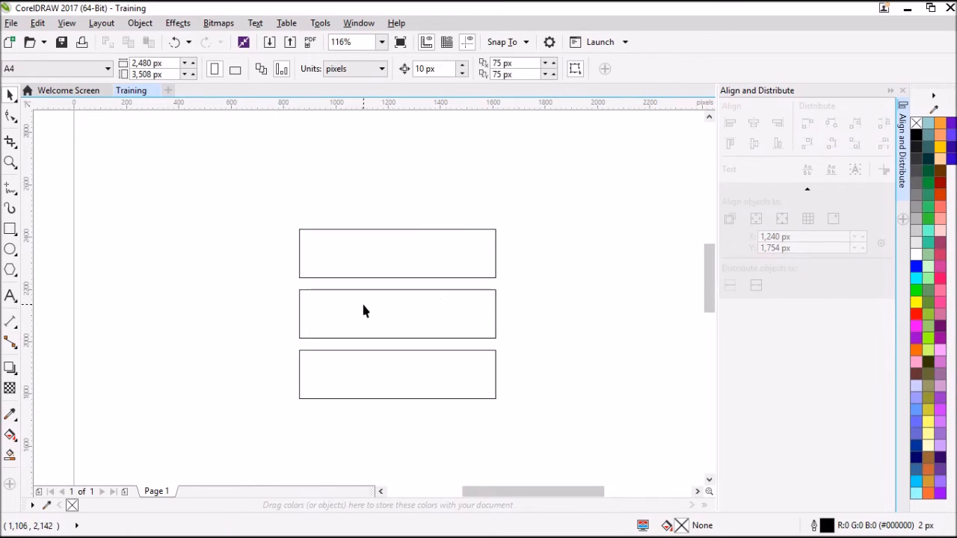
Step: Shorten the middle and bottom rectangles together from their right side to about 465 px wide, and close the alignment options
{"action": "left_click", "coordinate": [429, 312]}
{"action": "left_click", "coordinate": [428, 381], "text": "shift"}
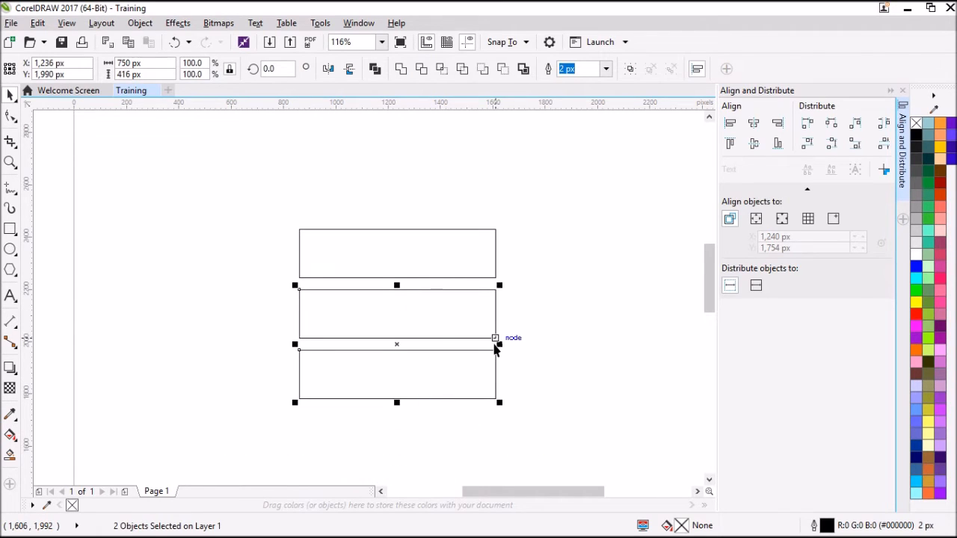
{"action": "left_click_drag", "start_coordinate": [498, 344], "coordinate": [425, 352]}
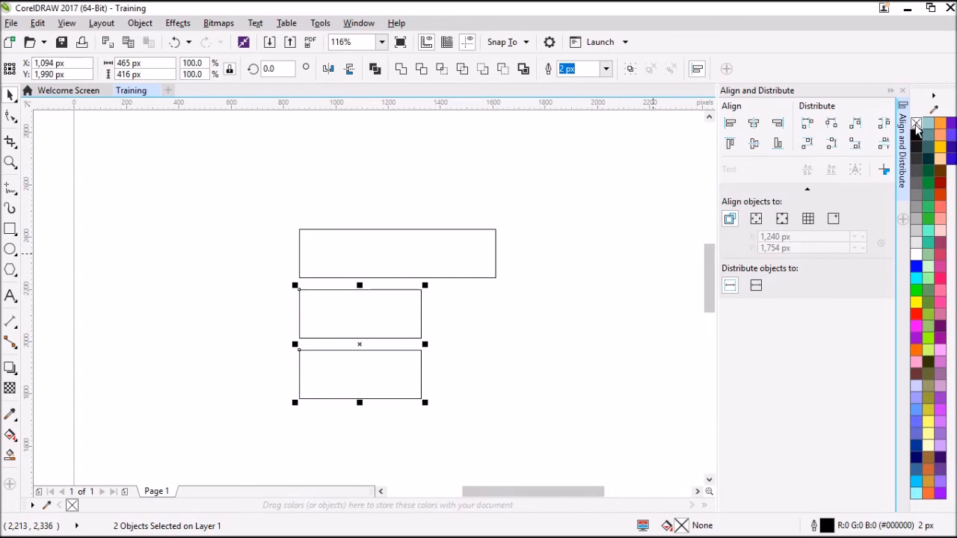
{"action": "left_click", "coordinate": [903, 91]}
{"action": "left_click", "coordinate": [683, 312]}
Step: Duplicate the top rectangle and set the copy's angle of rotation to 90 degrees
{"action": "left_click", "coordinate": [510, 256]}
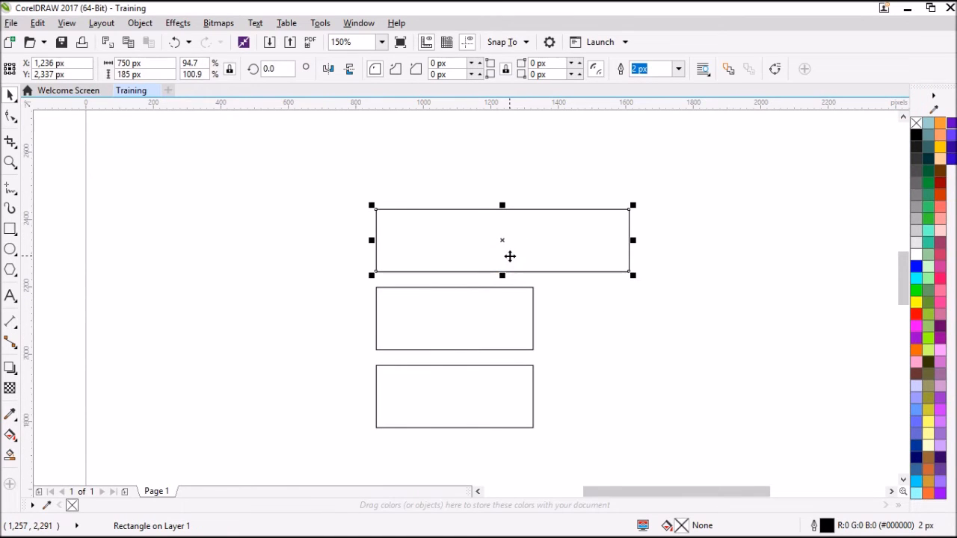
{"action": "key", "text": "ctrl+d"}
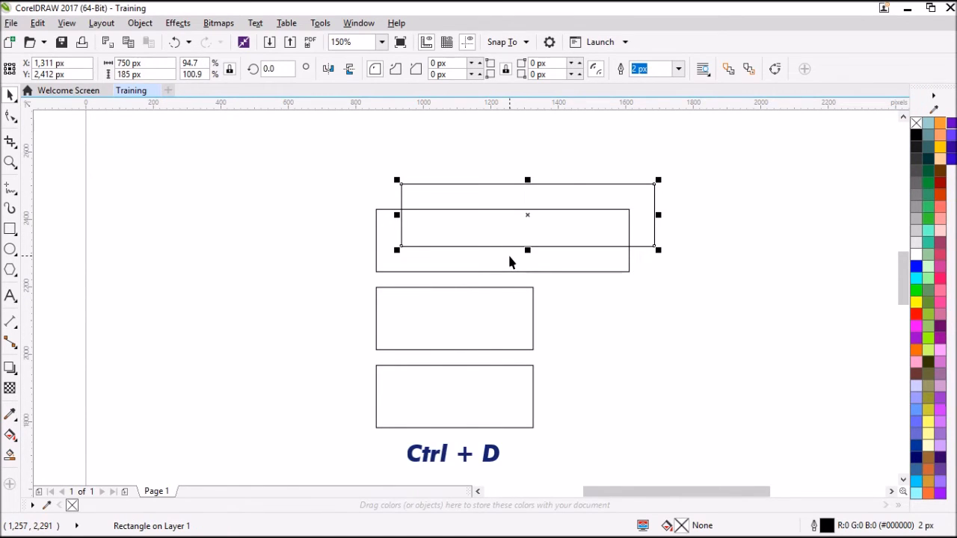
{"action": "double_click", "coordinate": [284, 67]}
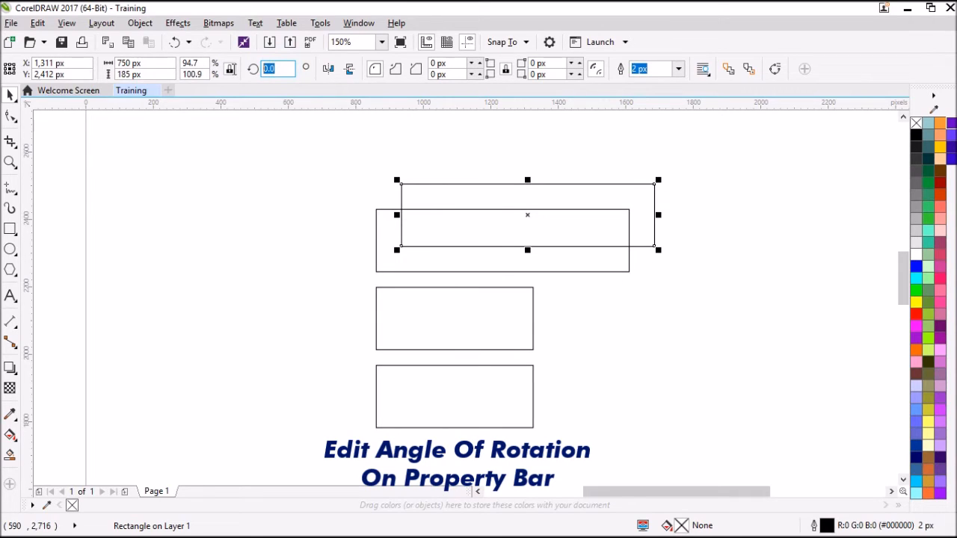
{"action": "type", "text": "90"}
{"action": "key", "text": "Return"}
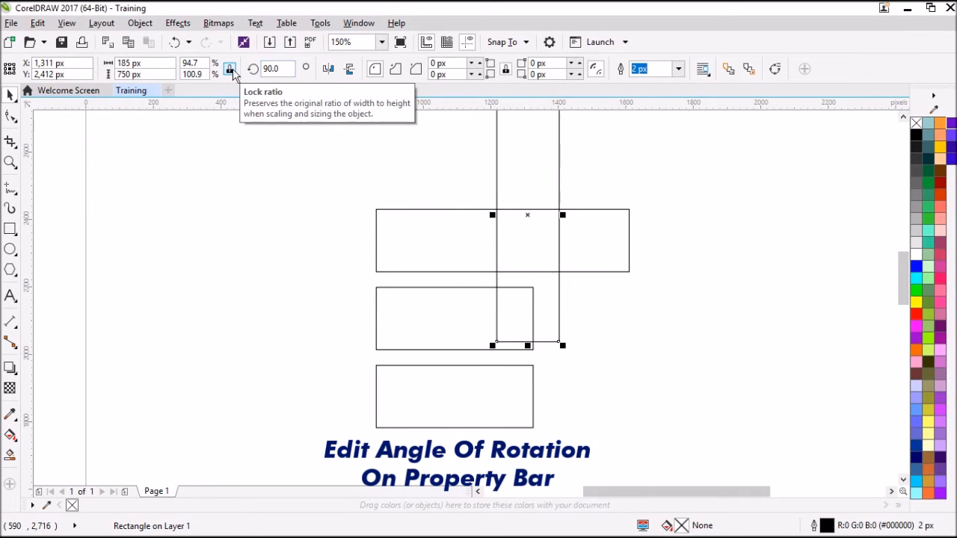
Step: Move the rotated rectangle below the top rectangle and snap its upper right corner to the top rectangle's lower right corner
{"action": "left_click_drag", "start_coordinate": [515, 146], "coordinate": [615, 349]}
{"action": "left_click_drag", "start_coordinate": [628, 310], "coordinate": [630, 270]}
{"action": "scroll", "coordinate": [585, 216], "scroll_direction": "down", "scroll_amount": 2}
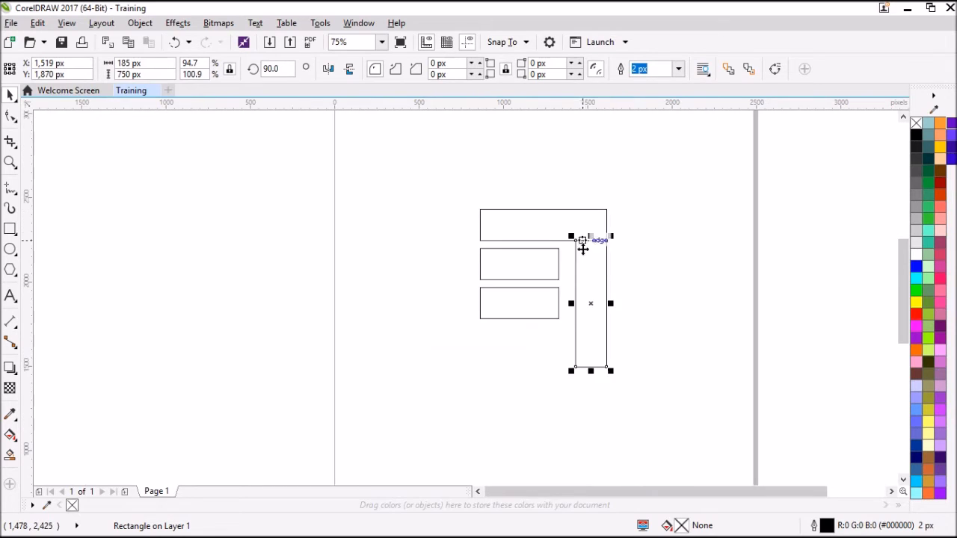
{"action": "scroll", "coordinate": [573, 239], "scroll_direction": "up", "scroll_amount": 1}
{"action": "scroll", "coordinate": [573, 244], "scroll_direction": "down", "scroll_amount": 1}
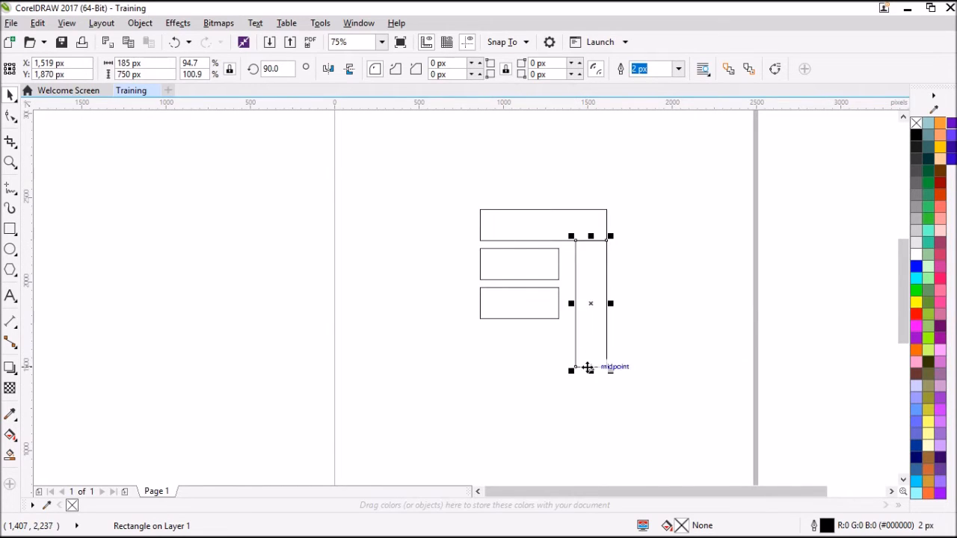
Step: Shorten the vertical rectangle at both ends to span the two short rectangles, about 416 px high, and deselect it
{"action": "scroll", "coordinate": [592, 374], "scroll_direction": "up", "scroll_amount": 2}
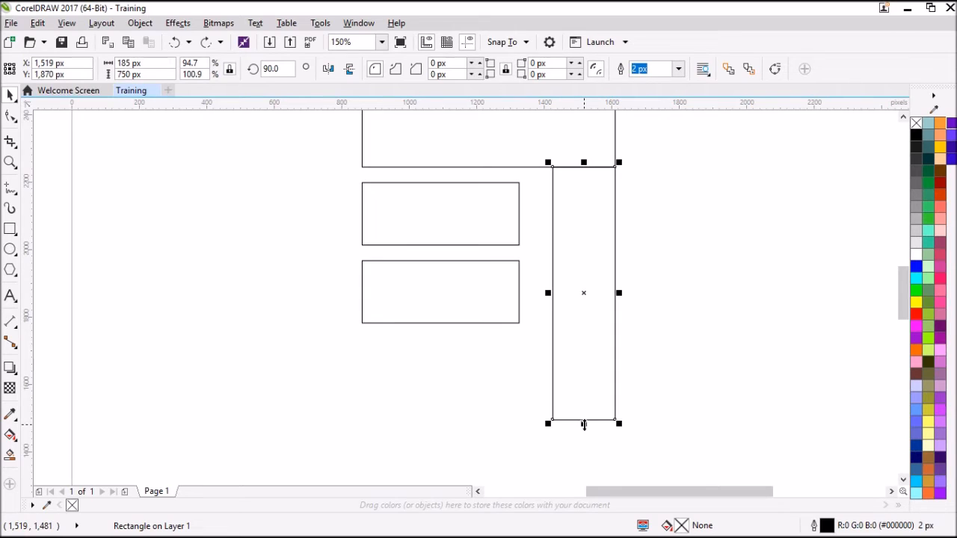
{"action": "left_click_drag", "start_coordinate": [584, 424], "coordinate": [483, 323]}
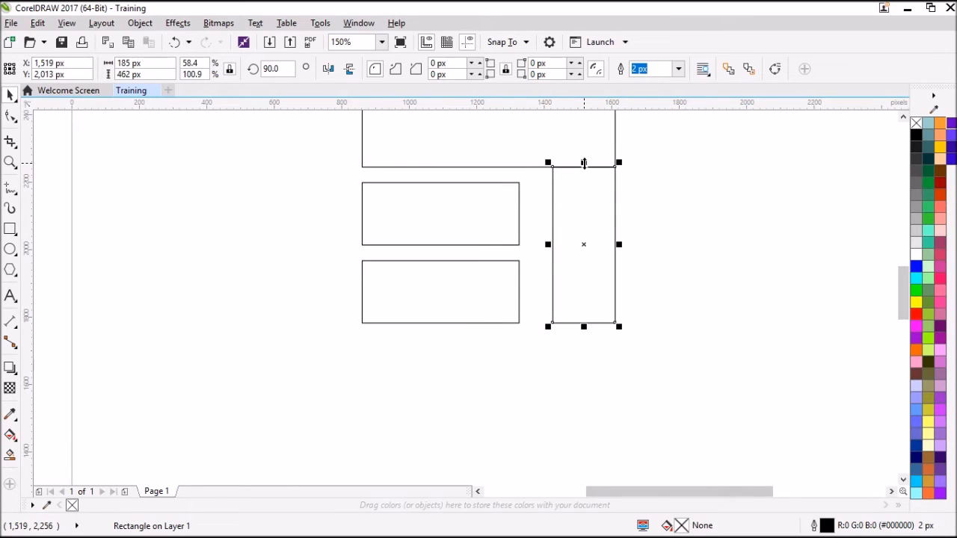
{"action": "left_click_drag", "start_coordinate": [584, 168], "coordinate": [477, 182]}
{"action": "scroll", "coordinate": [494, 224], "scroll_direction": "down", "scroll_amount": 3}
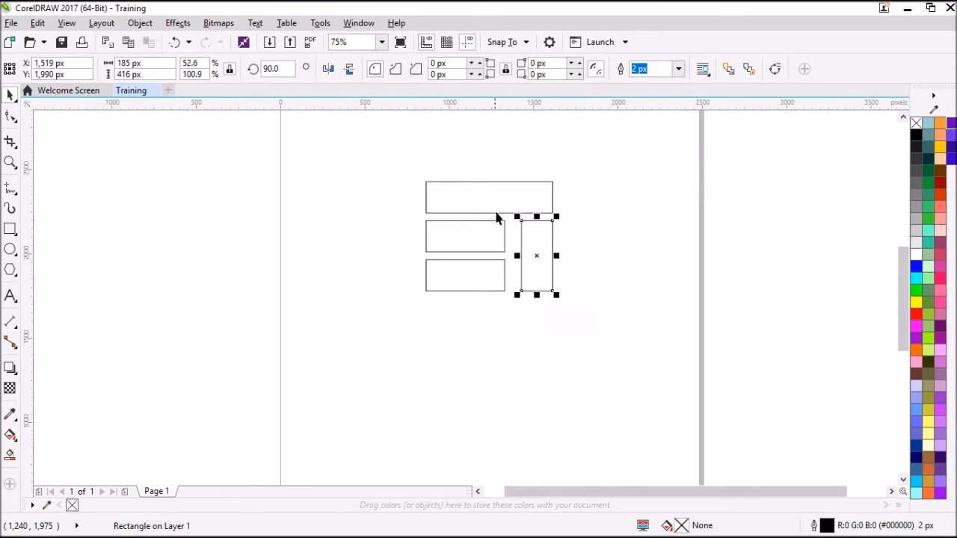
{"action": "scroll", "coordinate": [498, 212], "scroll_direction": "up", "scroll_amount": 3}
{"action": "left_click", "coordinate": [654, 207]}
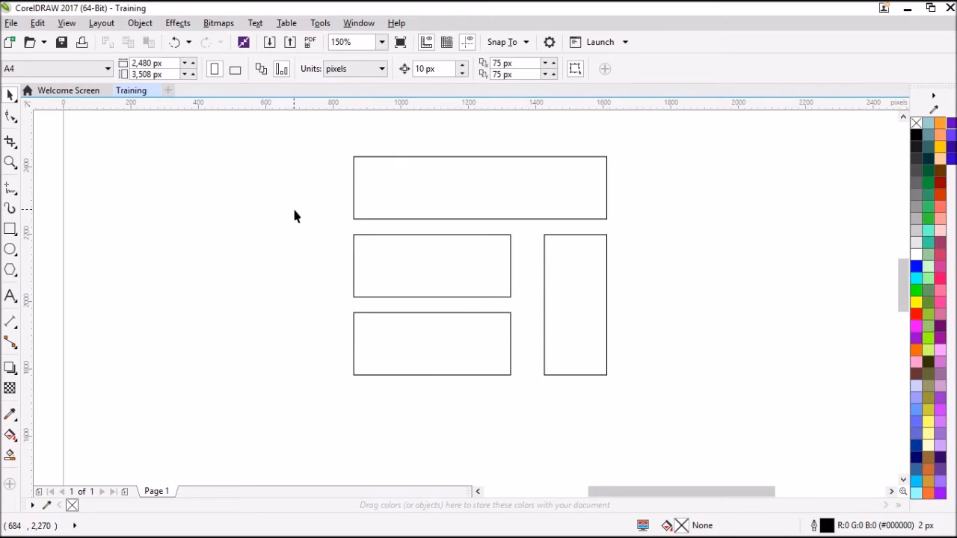
Step: Draw a 46 px spacer square in the gap below the top rectangle and snap it to the middle rectangle's upper right corner
{"action": "left_click", "coordinate": [9, 228]}
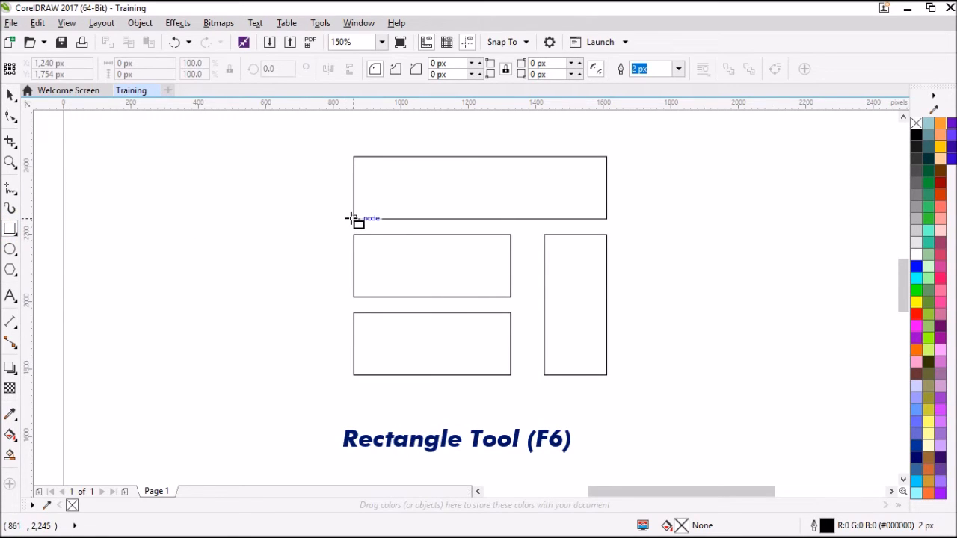
{"action": "mouse_move", "coordinate": [354, 219]}
{"action": "left_mouse_down"}
{"action": "mouse_move", "coordinate": [386, 249]}
{"action": "mouse_move", "coordinate": [414, 231]}
{"action": "mouse_move", "coordinate": [326, 273]}
{"action": "mouse_move", "coordinate": [453, 229]}
{"action": "mouse_move", "coordinate": [438, 226]}
{"action": "mouse_move", "coordinate": [403, 264]}
{"action": "mouse_move", "coordinate": [409, 273]}
{"action": "mouse_move", "coordinate": [355, 220]}
{"action": "mouse_move", "coordinate": [372, 237]}
{"action": "mouse_move", "coordinate": [363, 235]}
{"action": "left_mouse_up"}
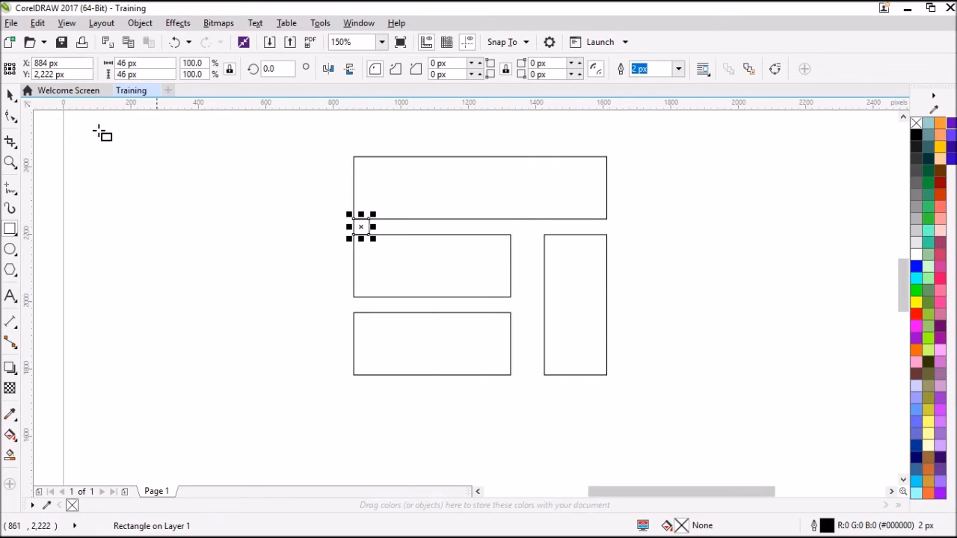
{"action": "left_click", "coordinate": [9, 97]}
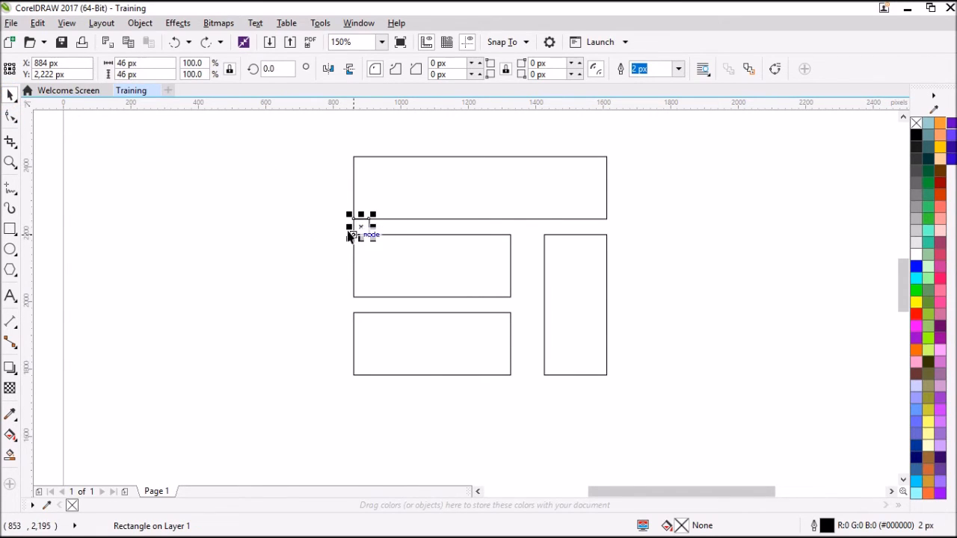
{"action": "left_click_drag", "start_coordinate": [352, 236], "coordinate": [514, 235]}
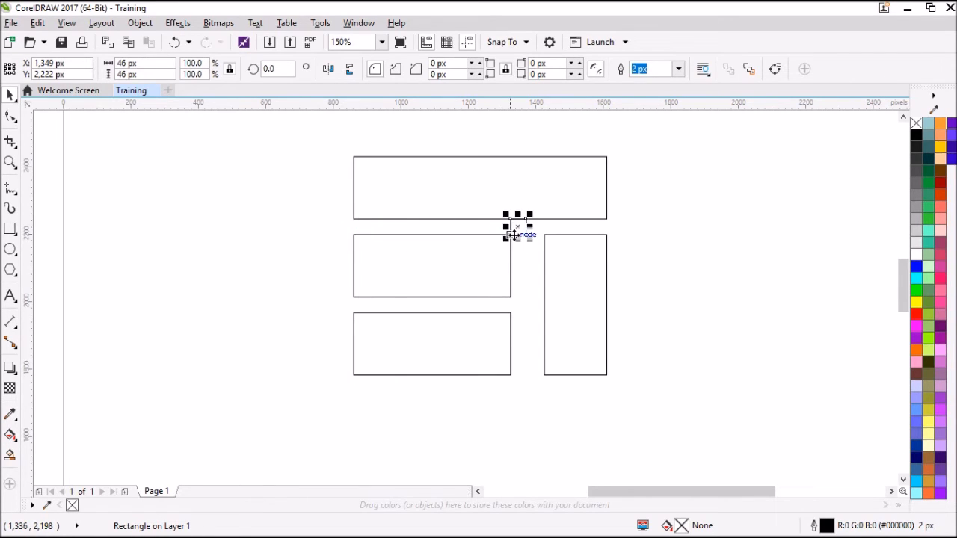
Step: Snap the vertical rectangle against the spacer square's right edge, and move the square down level with the gap between the short rectangles
{"action": "left_click", "coordinate": [549, 241]}
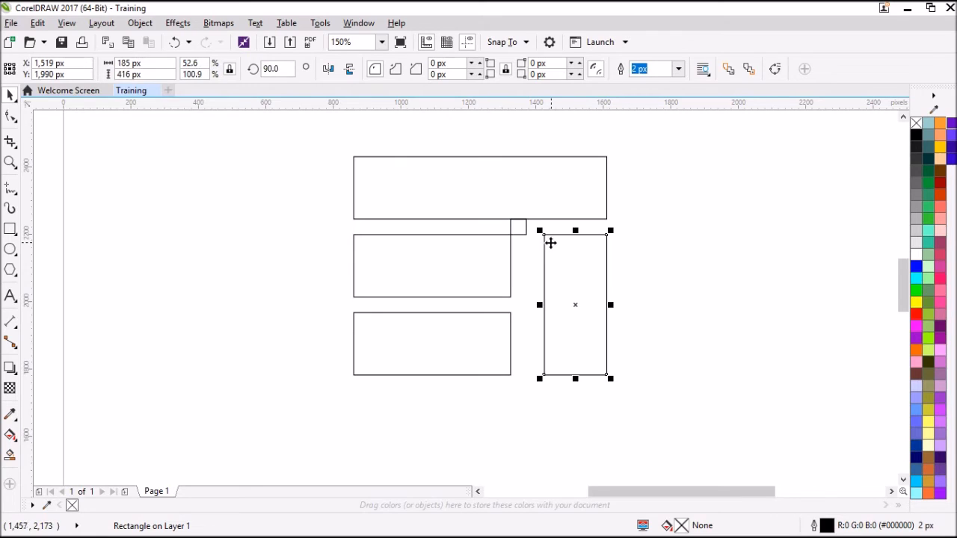
{"action": "left_click_drag", "start_coordinate": [544, 235], "coordinate": [527, 302]}
{"action": "left_click", "coordinate": [518, 225]}
{"action": "left_click", "coordinate": [510, 234]}
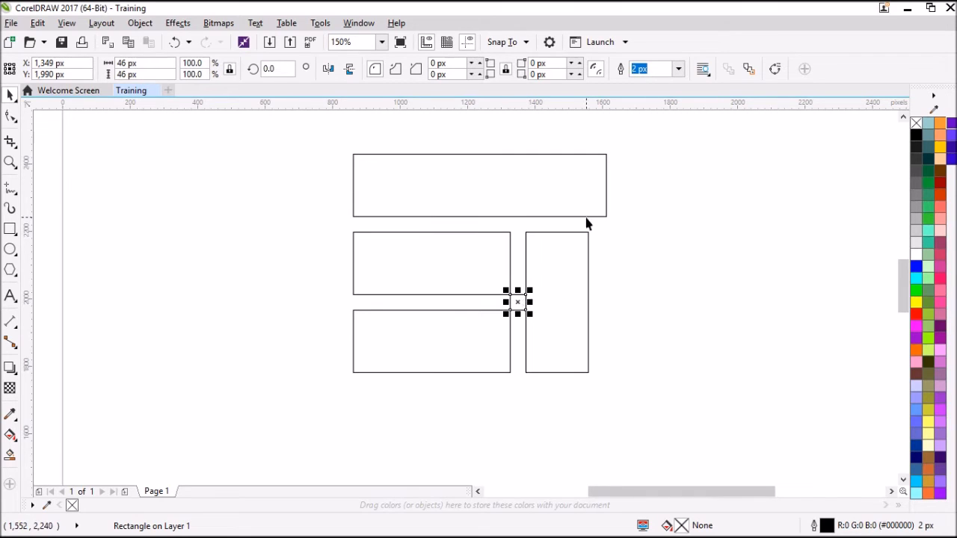
Step: Delete the spacer square and narrow the top rectangle to the vertical rectangle's right edge, about 696 px wide
{"action": "left_click", "coordinate": [635, 303]}
{"action": "left_click", "coordinate": [513, 301]}
{"action": "key", "text": "Delete"}
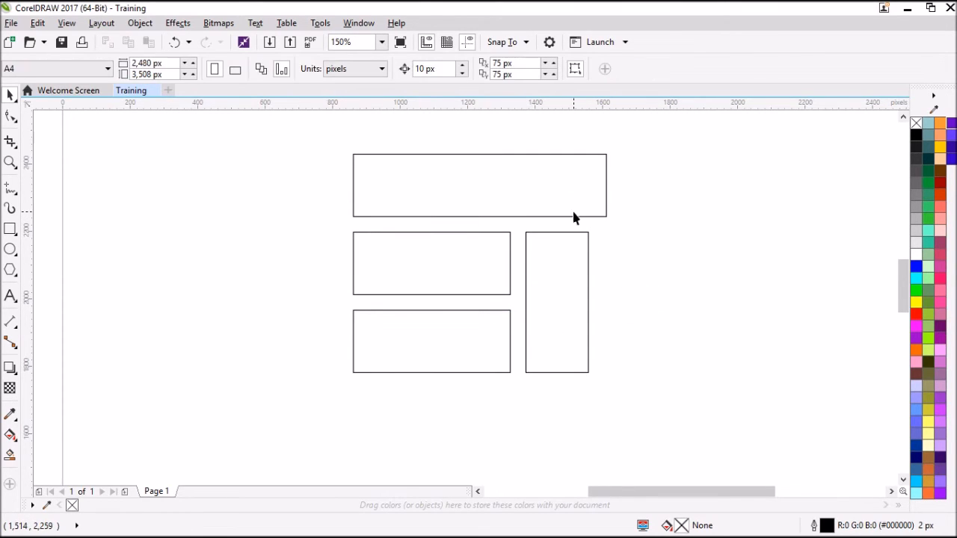
{"action": "left_click", "coordinate": [573, 213]}
{"action": "left_click_drag", "start_coordinate": [612, 188], "coordinate": [589, 238]}
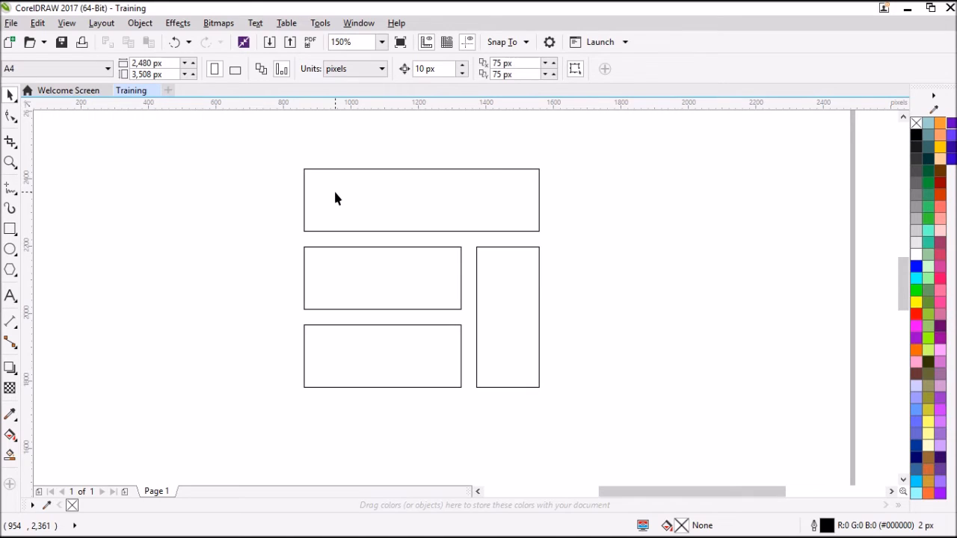
Step: Select all four rectangles together and fill them with black
{"action": "left_click", "coordinate": [335, 196]}
{"action": "left_click", "coordinate": [363, 267], "text": "shift"}
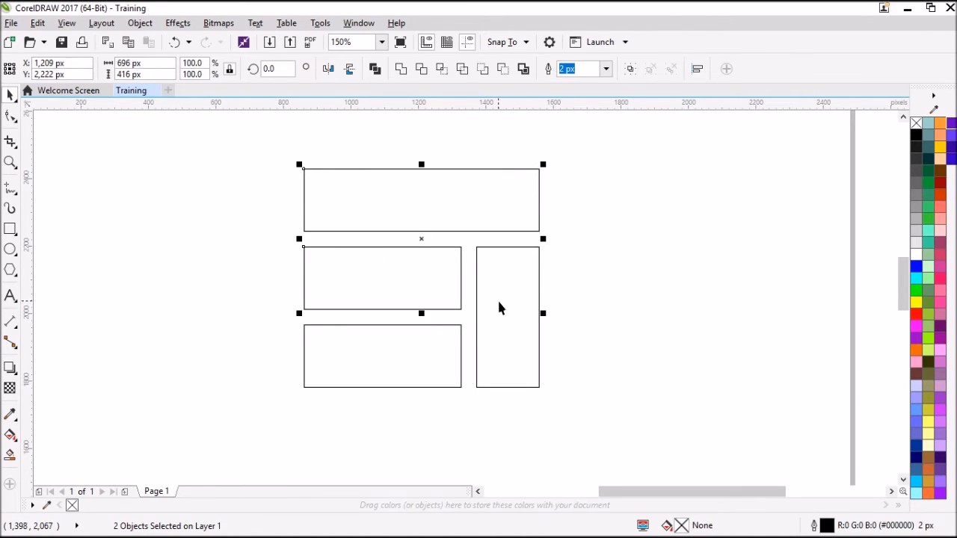
{"action": "left_click", "coordinate": [441, 366], "text": "shift"}
{"action": "left_click", "coordinate": [483, 368], "text": "shift"}
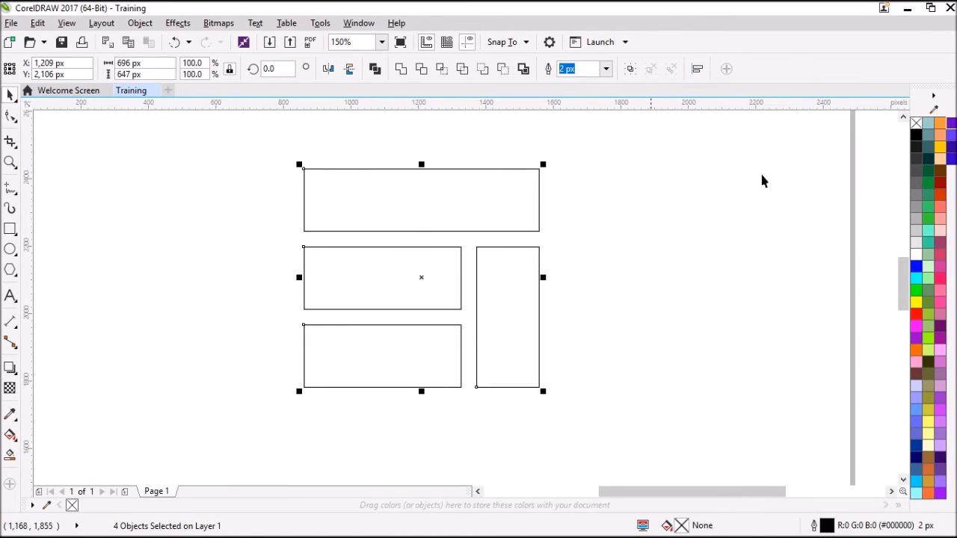
{"action": "left_click", "coordinate": [918, 136]}
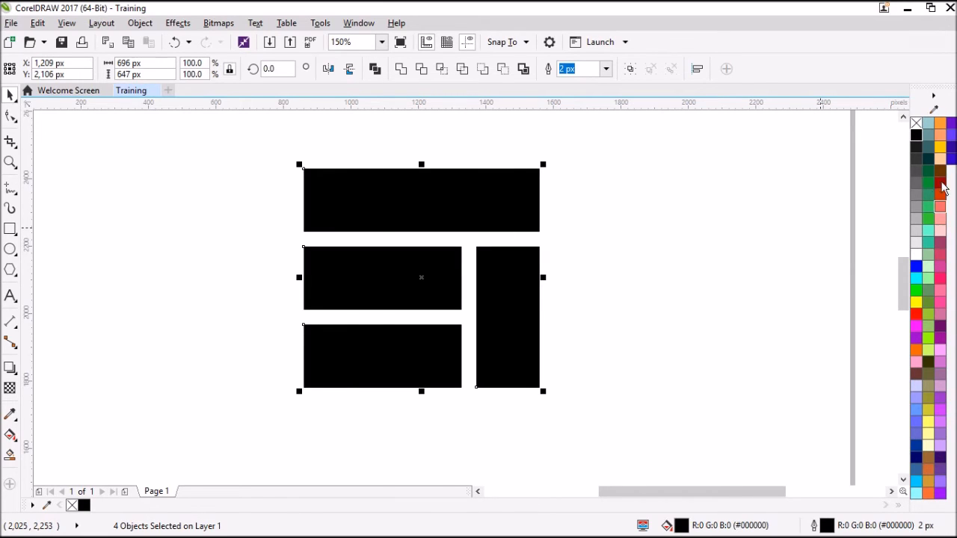
Step: Try several green and red fill colours on the four rectangles, ending with purple #9900CC
{"action": "left_click", "coordinate": [917, 137]}
{"action": "left_click", "coordinate": [927, 210]}
{"action": "left_click", "coordinate": [928, 220]}
{"action": "left_click", "coordinate": [928, 243]}
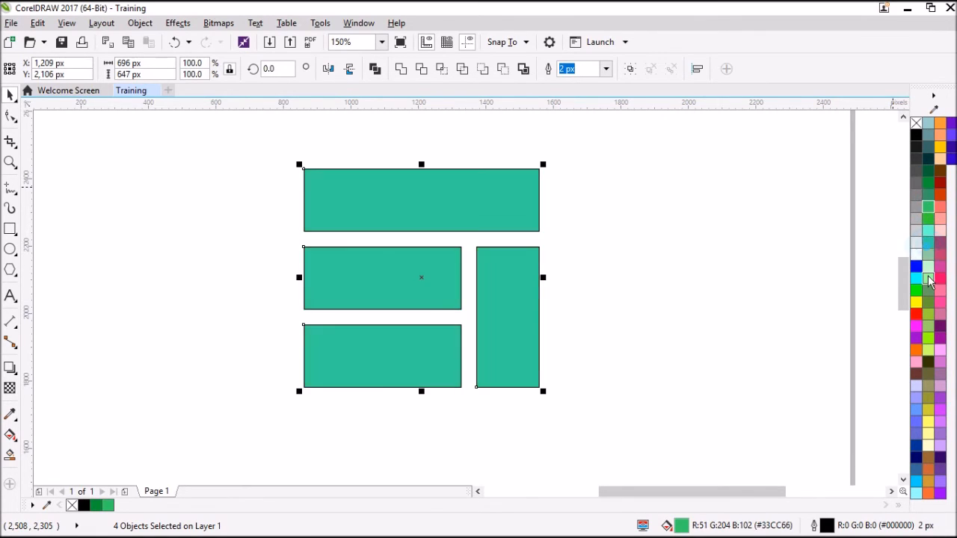
{"action": "left_click", "coordinate": [928, 278]}
{"action": "left_click", "coordinate": [916, 314]}
{"action": "left_click", "coordinate": [916, 336]}
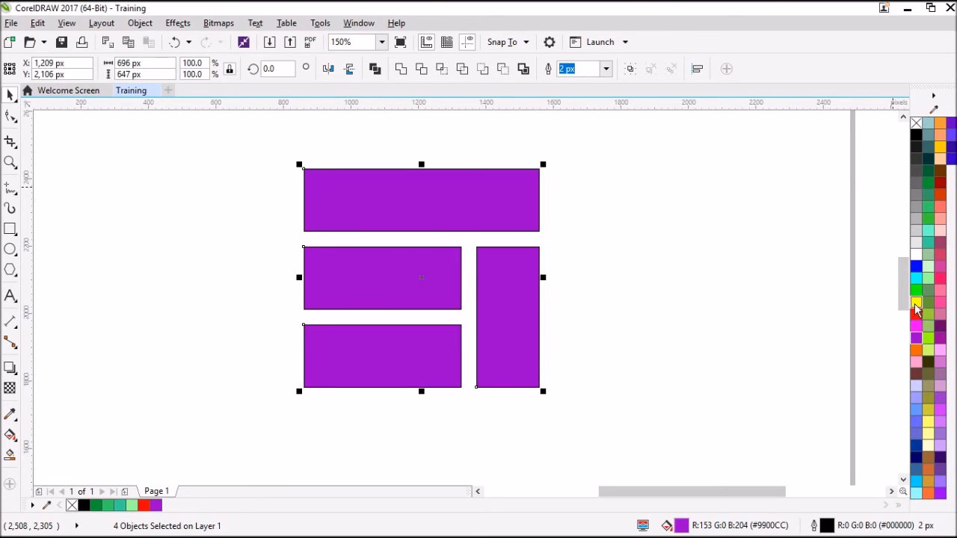
Step: Try yellow, green #669966 and pink outline colours on the four rectangles, ending with orange-red #CC3300
{"action": "right_click", "coordinate": [916, 308]}
{"action": "right_click", "coordinate": [928, 291]}
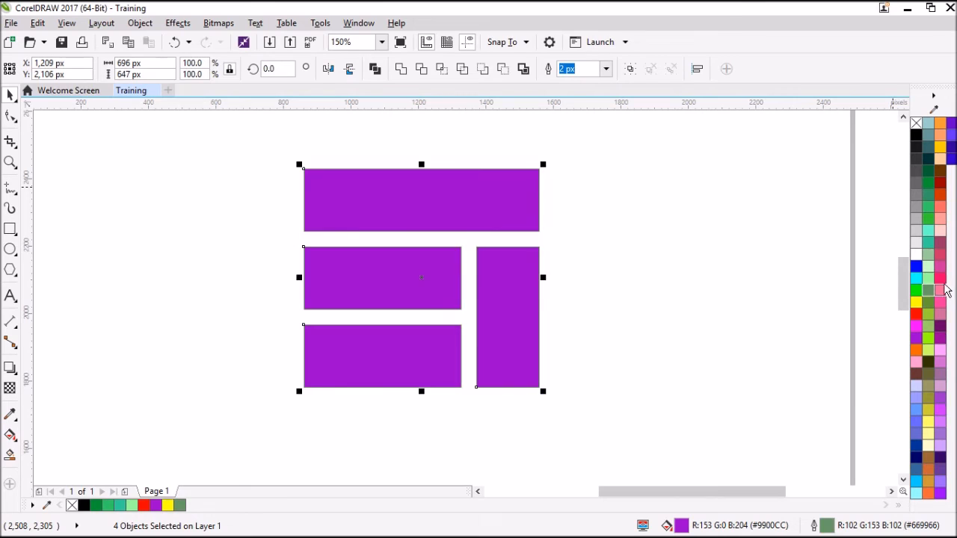
{"action": "right_click", "coordinate": [941, 277]}
{"action": "right_click", "coordinate": [941, 234]}
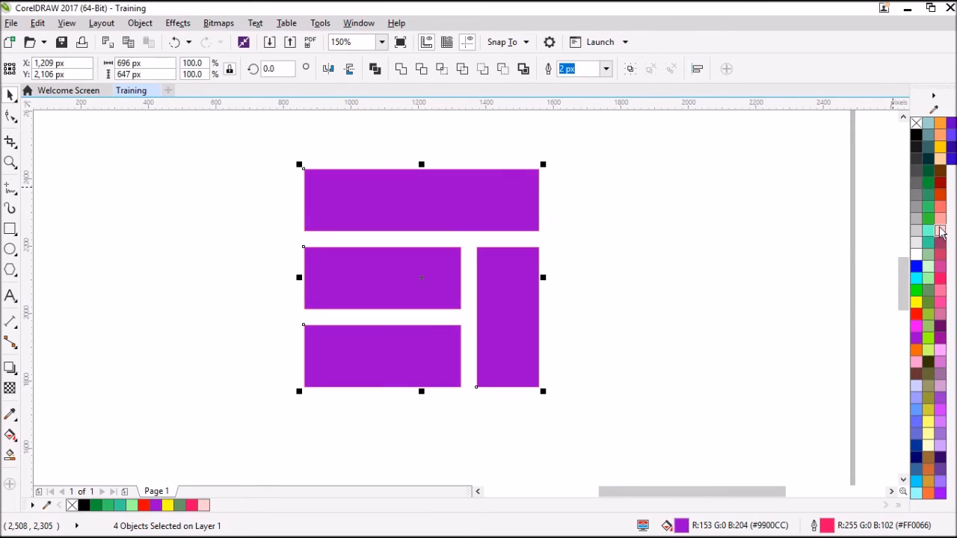
{"action": "right_click", "coordinate": [940, 196]}
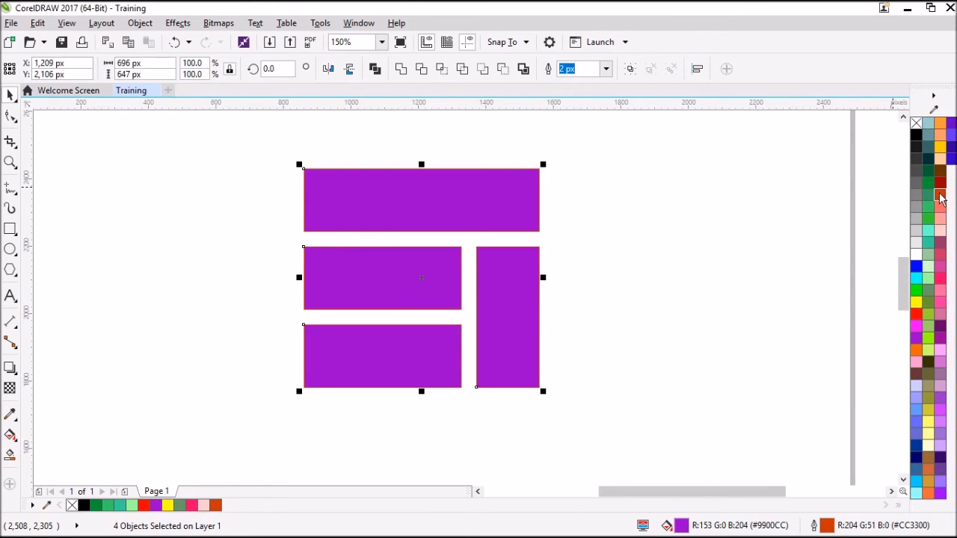
Step: Fill the four rectangles with black and remove their outline colour
{"action": "left_click", "coordinate": [916, 134]}
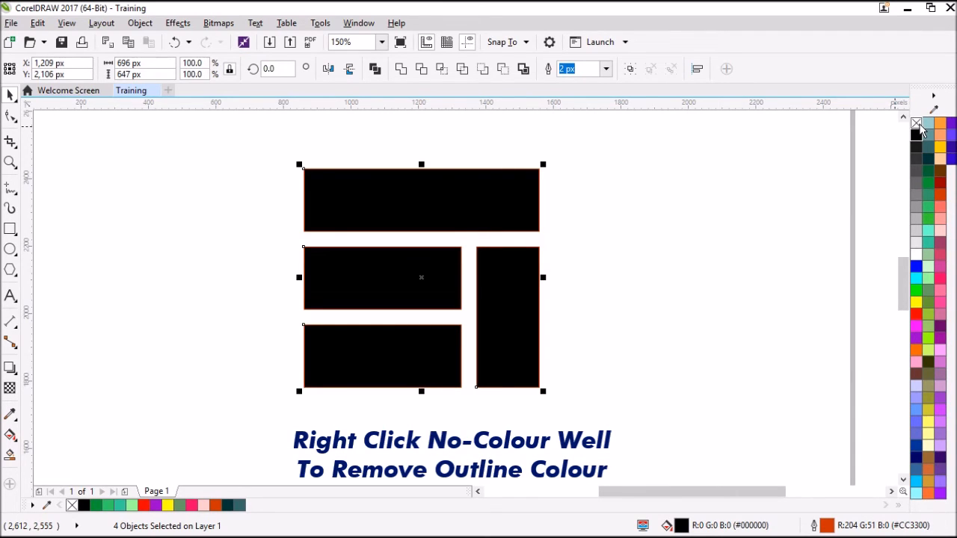
{"action": "right_click", "coordinate": [918, 124]}
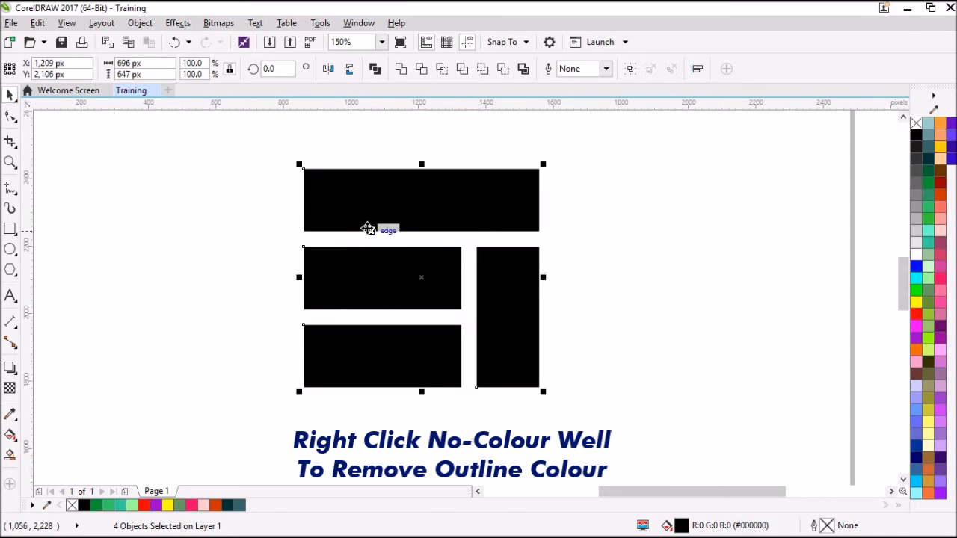
Step: Raise the maximum number of docked palette rows in the colour palette's customization options
{"action": "left_click", "coordinate": [562, 205]}
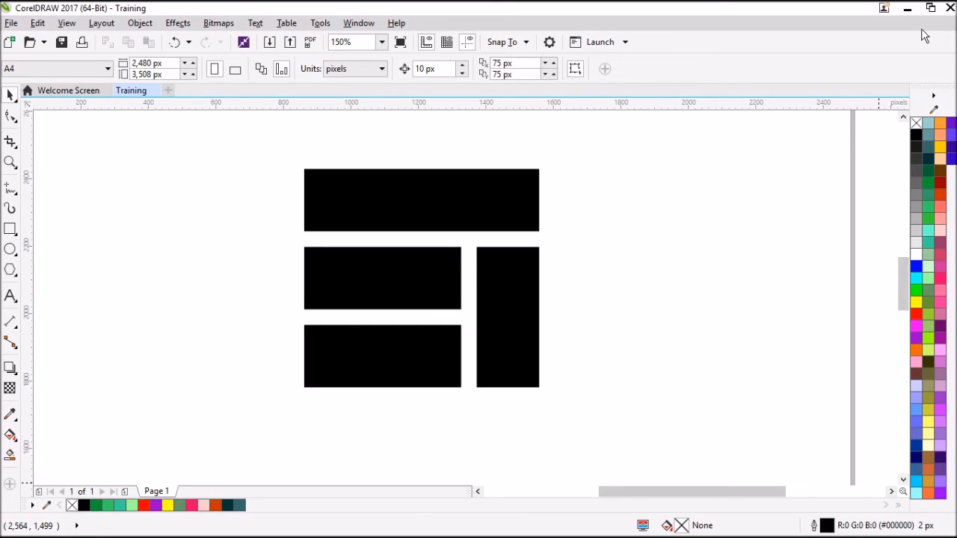
{"action": "left_click", "coordinate": [935, 97]}
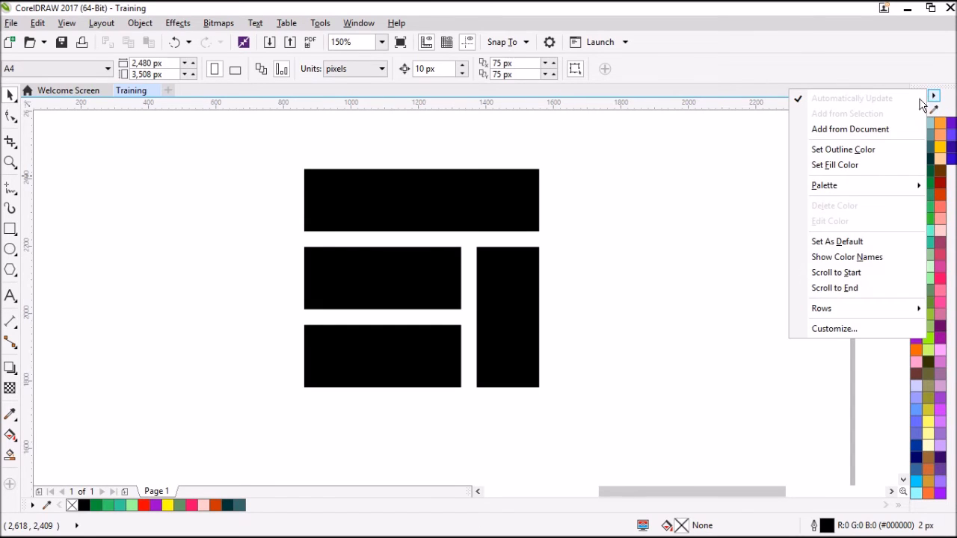
{"action": "left_click", "coordinate": [847, 329]}
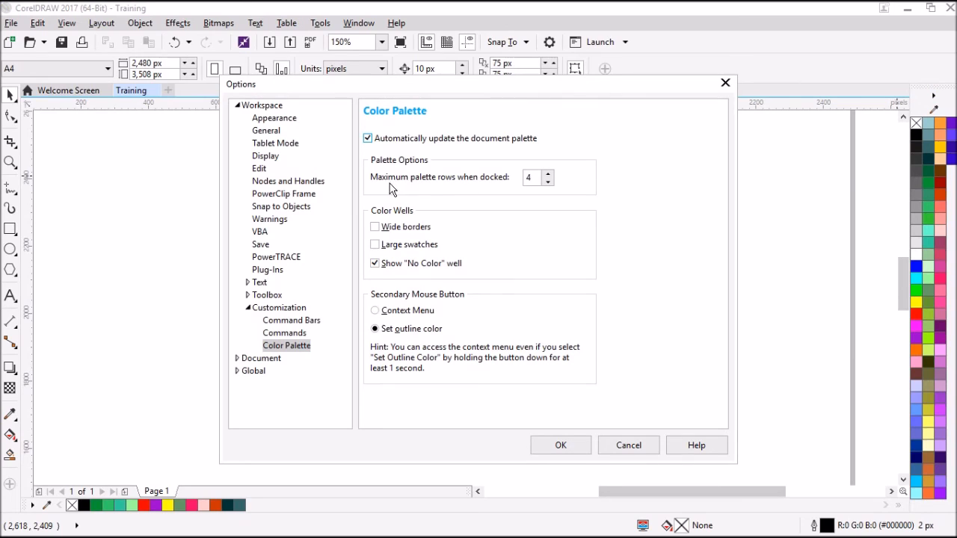
{"action": "left_click", "coordinate": [547, 175]}
{"action": "left_click", "coordinate": [547, 175]}
{"action": "left_click", "coordinate": [547, 175]}
{"action": "left_click", "coordinate": [548, 175]}
{"action": "left_click", "coordinate": [547, 175]}
{"action": "left_click", "coordinate": [547, 175]}
{"action": "left_click", "coordinate": [575, 447]}
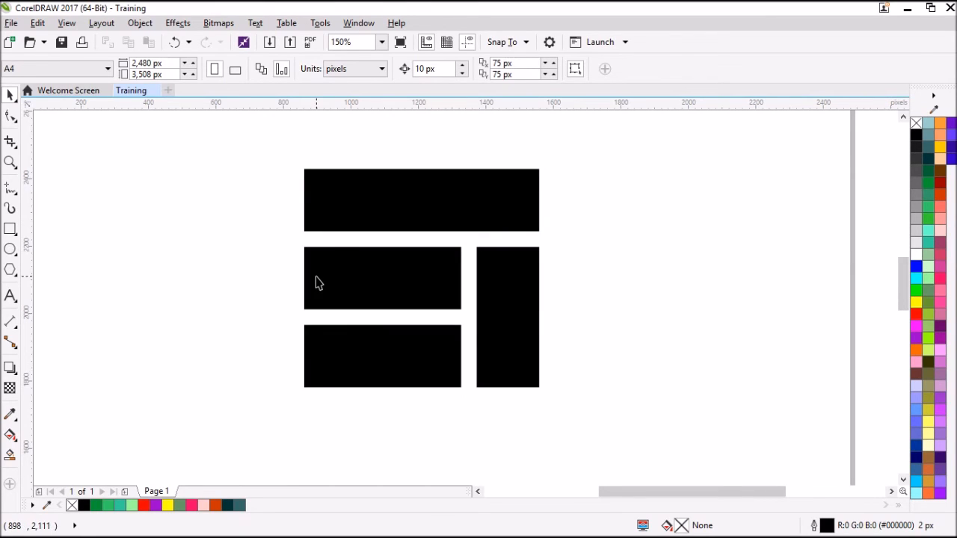
Step: Add the artistic text EYTREND directly below the four rectangles
{"action": "scroll", "coordinate": [321, 279], "scroll_direction": "down", "scroll_amount": 2}
{"action": "scroll", "coordinate": [331, 282], "scroll_direction": "up", "scroll_amount": 2}
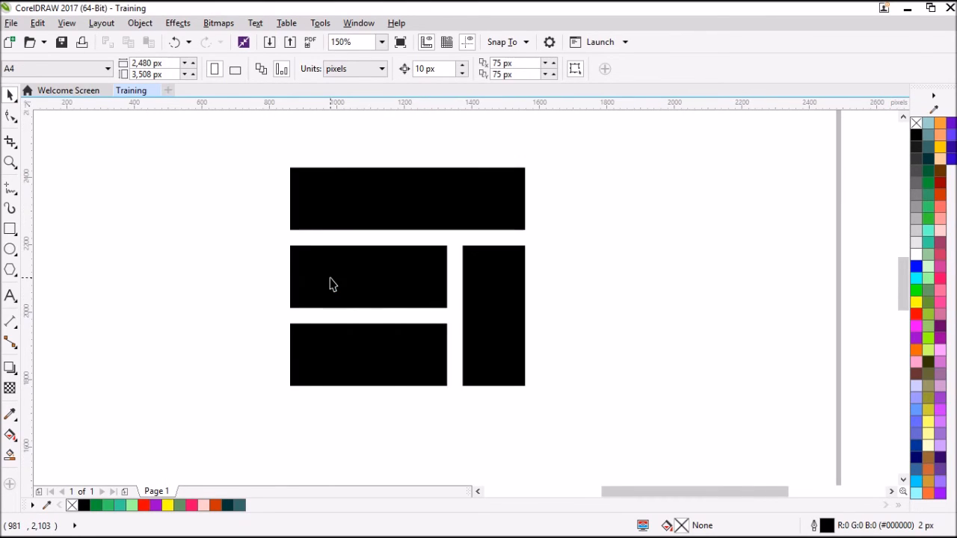
{"action": "scroll", "coordinate": [331, 282], "scroll_direction": "down", "scroll_amount": 2}
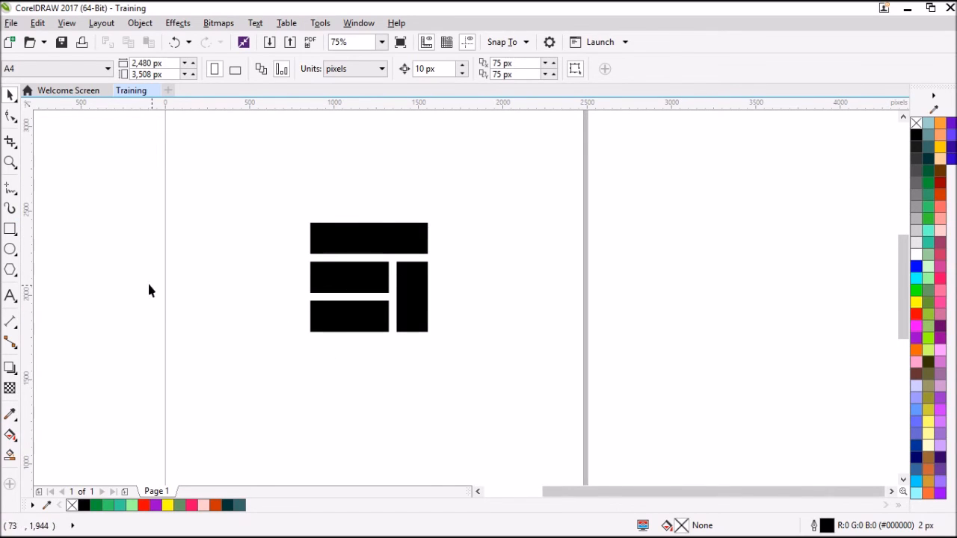
{"action": "left_click", "coordinate": [10, 296]}
{"action": "left_click", "coordinate": [315, 351]}
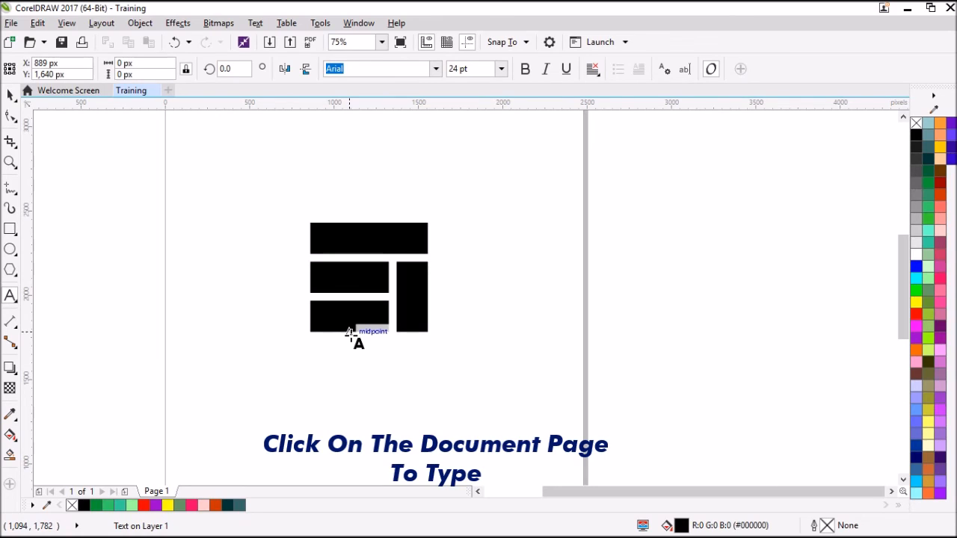
{"action": "type", "text": "EYT"}
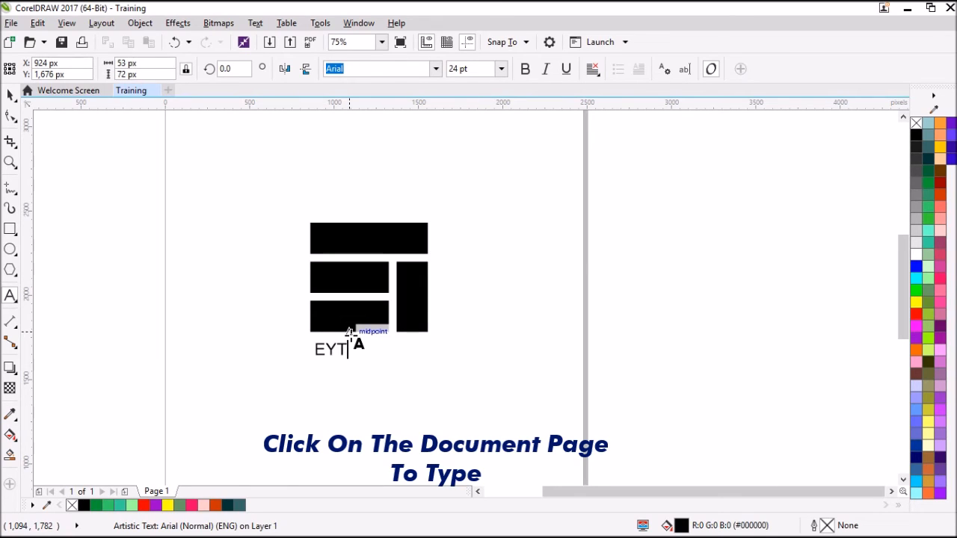
{"action": "type", "text": "REND"}
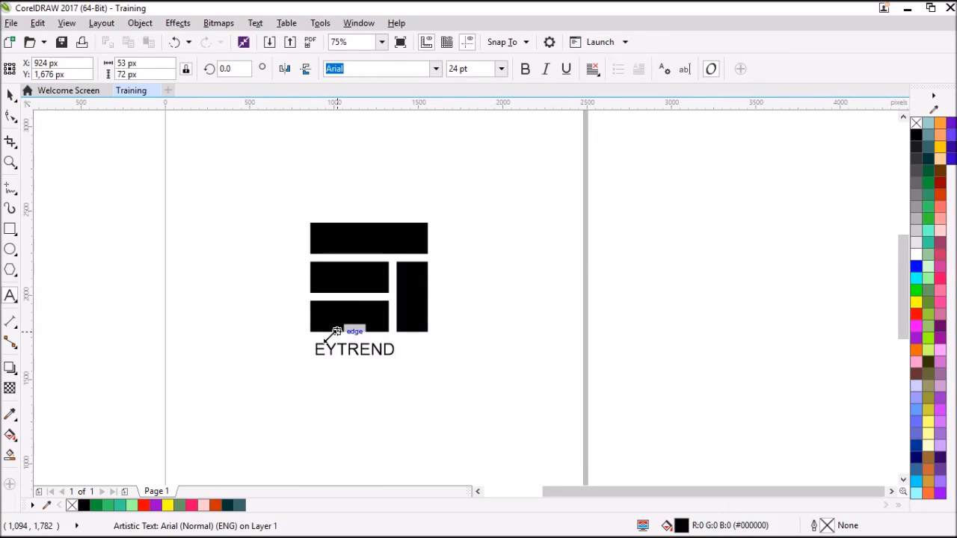
{"action": "left_click", "coordinate": [10, 95]}
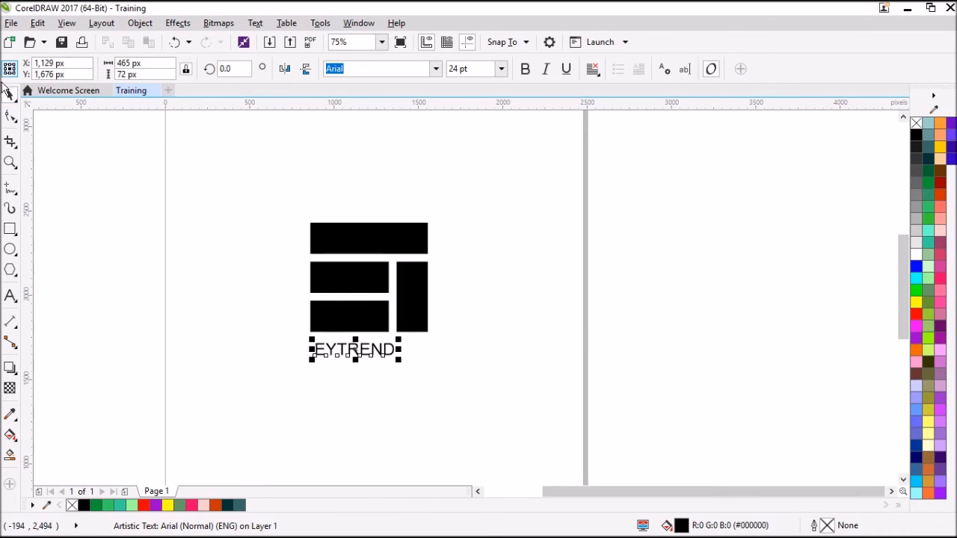
{"action": "left_click", "coordinate": [229, 244]}
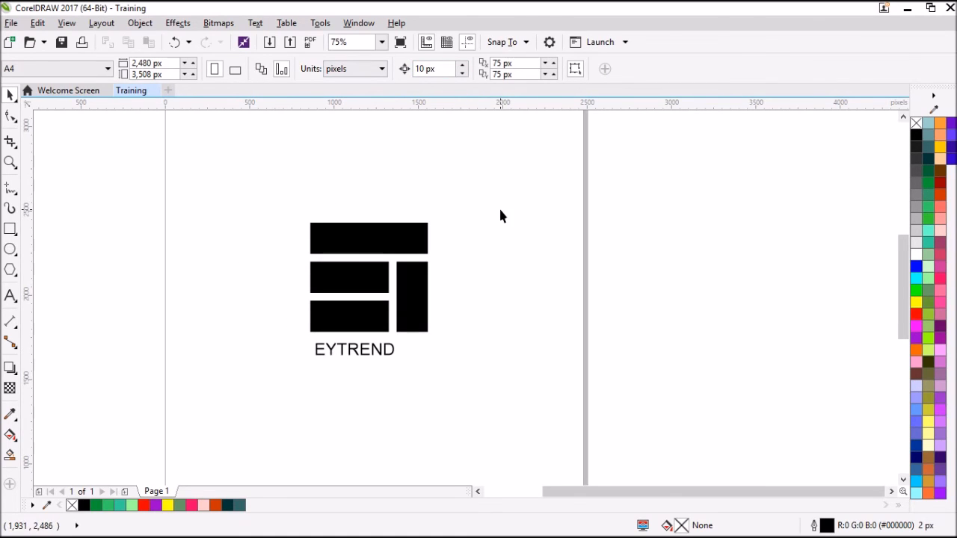
Step: Set the EYTREND text's font to Cera Pro Bold
{"action": "left_click", "coordinate": [374, 350]}
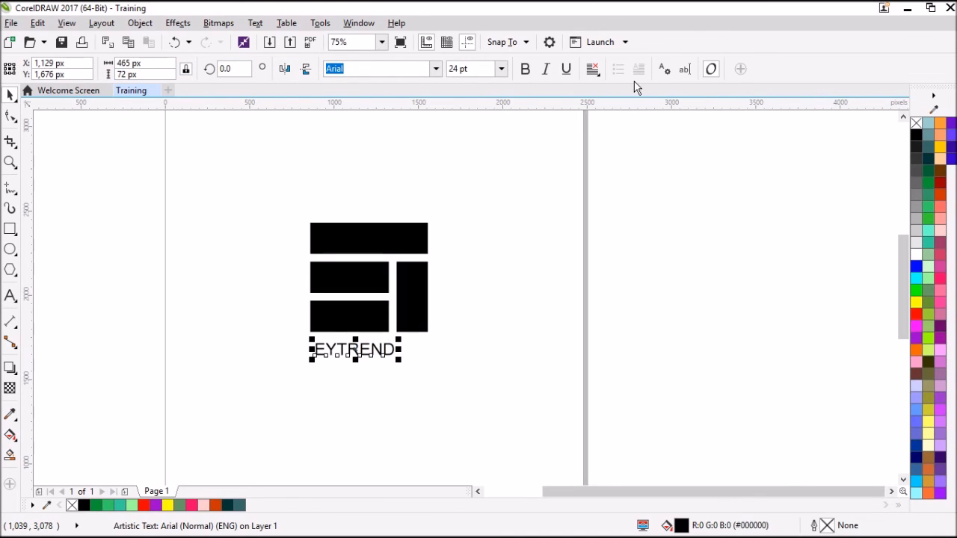
{"action": "left_click", "coordinate": [435, 69]}
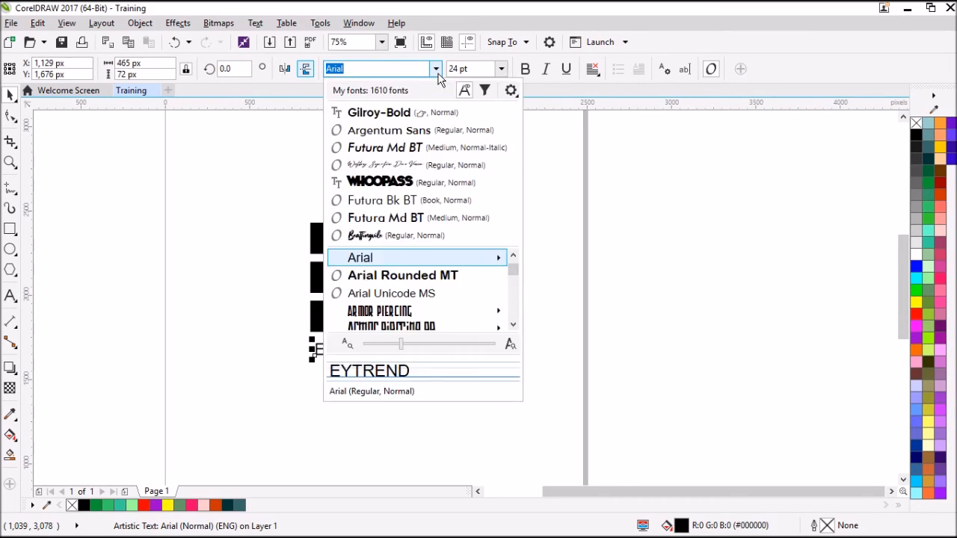
{"action": "scroll", "coordinate": [377, 320], "scroll_direction": "down", "scroll_amount": 15}
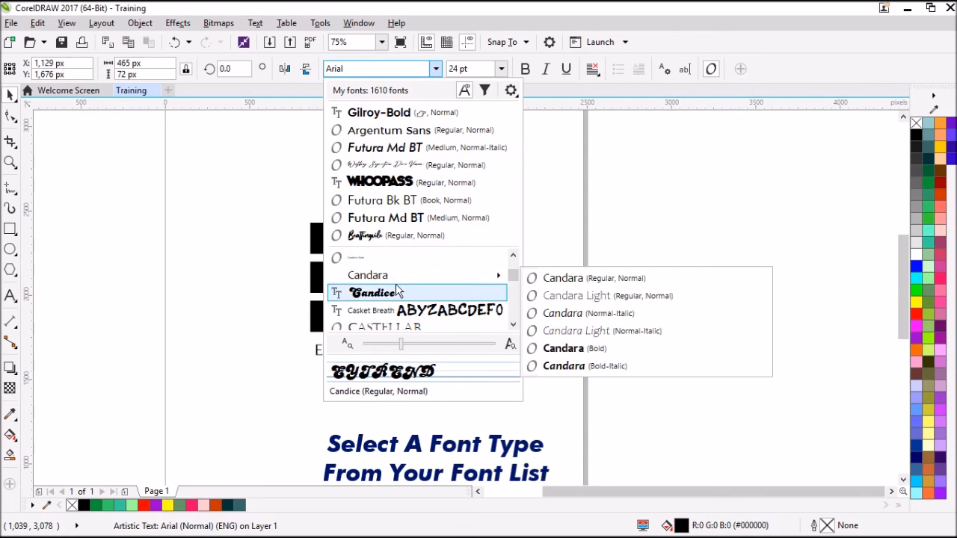
{"action": "scroll", "coordinate": [385, 277], "scroll_direction": "down", "scroll_amount": 2}
{"action": "mouse_move", "coordinate": [404, 300]}
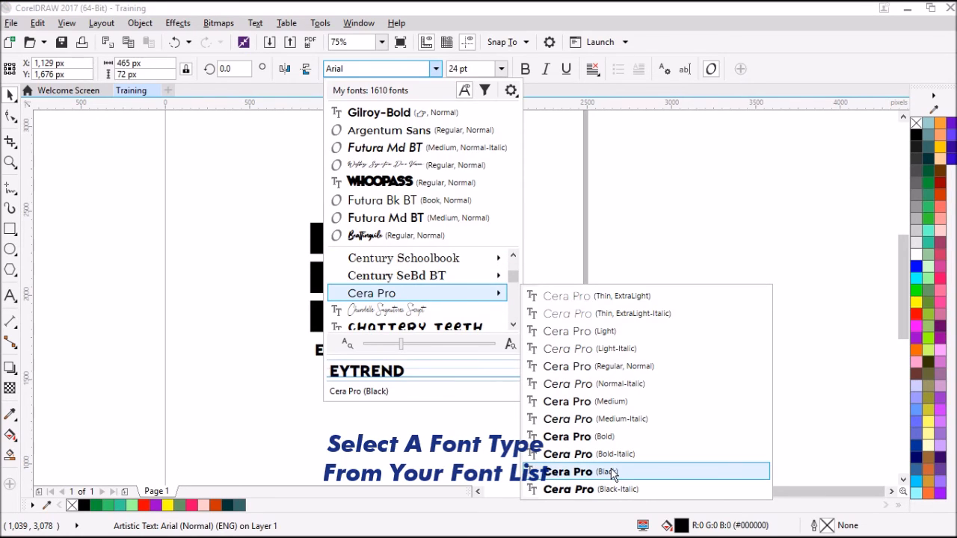
{"action": "left_click", "coordinate": [609, 442]}
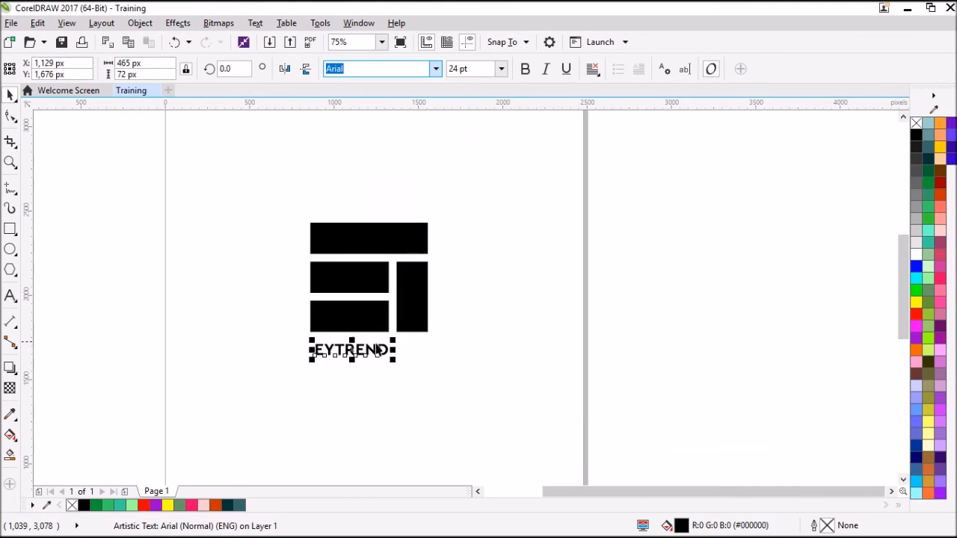
Step: Try scaling the EYTREND text proportionally and stretching it horizontally, undoing each change
{"action": "left_click_drag", "start_coordinate": [394, 361], "coordinate": [440, 400]}
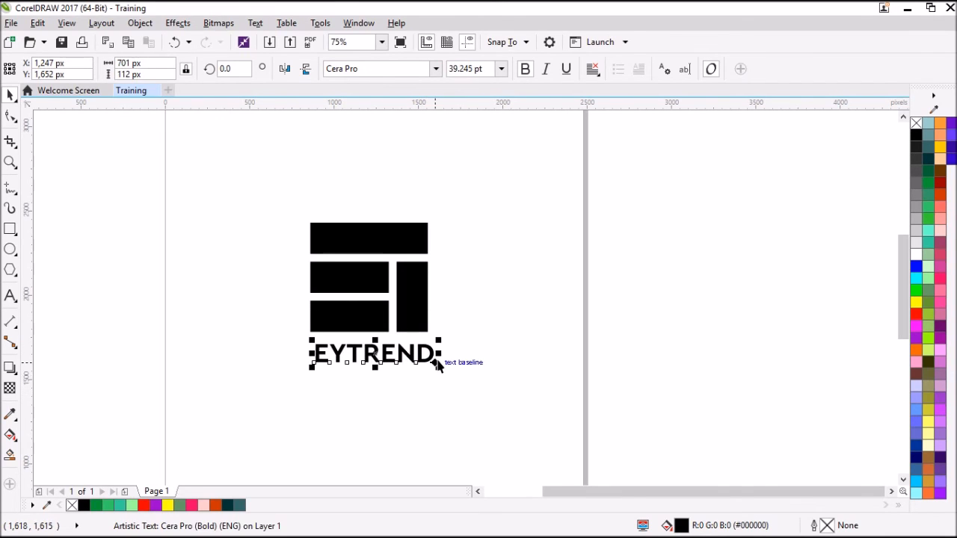
{"action": "key", "text": "ctrl+z"}
{"action": "left_click_drag", "start_coordinate": [397, 351], "coordinate": [501, 359]}
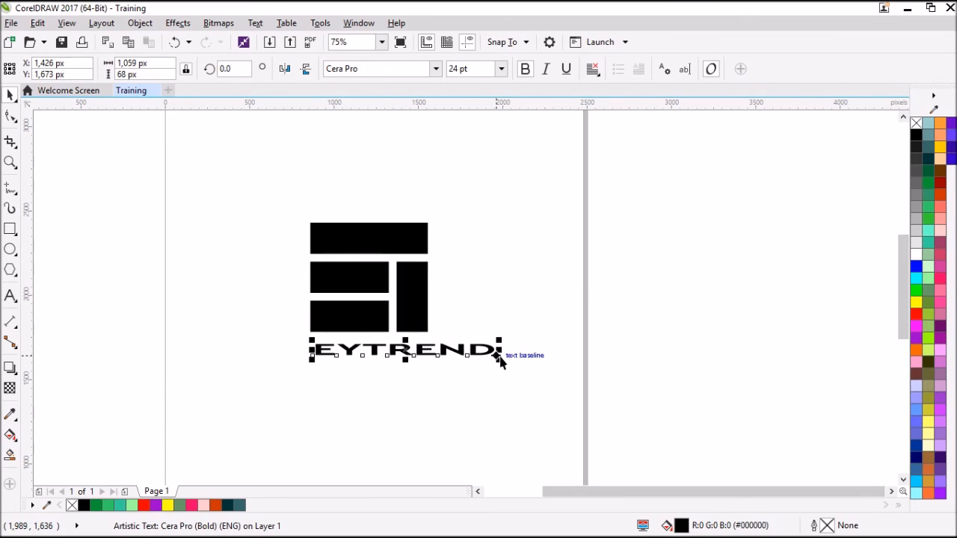
{"action": "key", "text": "ctrl+z"}
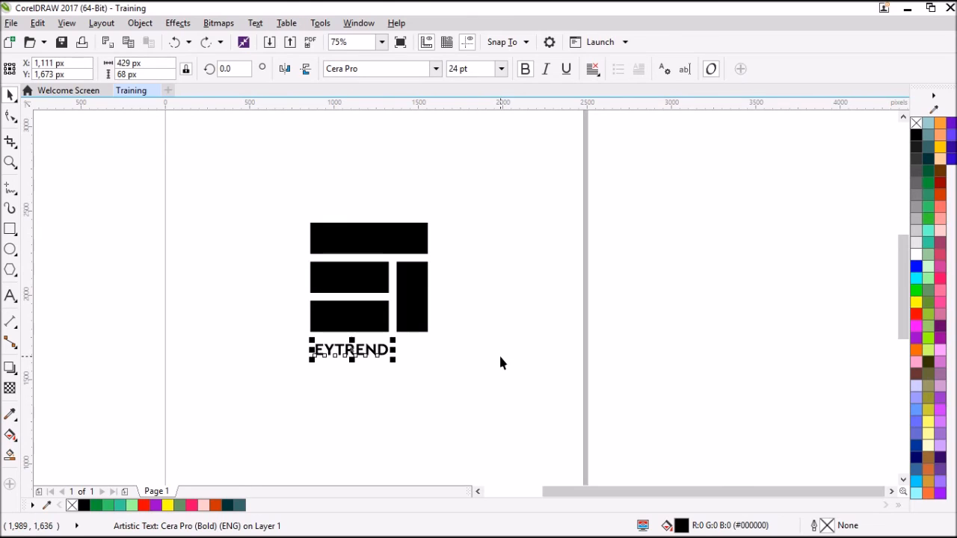
Step: Enlarge the EYTREND text proportionally to about 42 pt and position it centrally beneath the rectangles
{"action": "left_click_drag", "start_coordinate": [394, 365], "coordinate": [424, 387]}
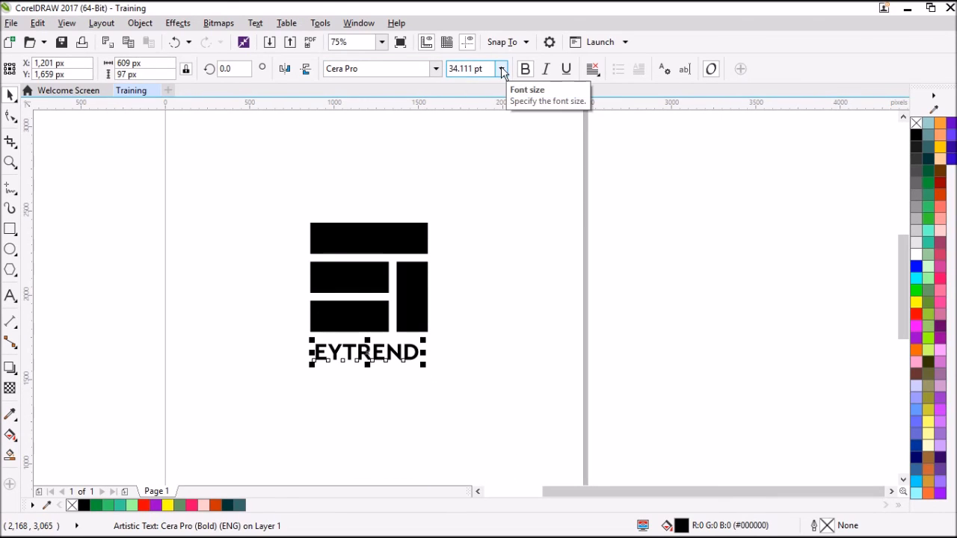
{"action": "left_click_drag", "start_coordinate": [424, 365], "coordinate": [449, 388]}
{"action": "left_click_drag", "start_coordinate": [417, 359], "coordinate": [412, 364]}
Step: Set the EYTREND text's width to 696 px, matching the overall width of the four rectangles
{"action": "left_click", "coordinate": [292, 214]}
{"action": "left_click_drag", "start_coordinate": [298, 204], "coordinate": [444, 348]}
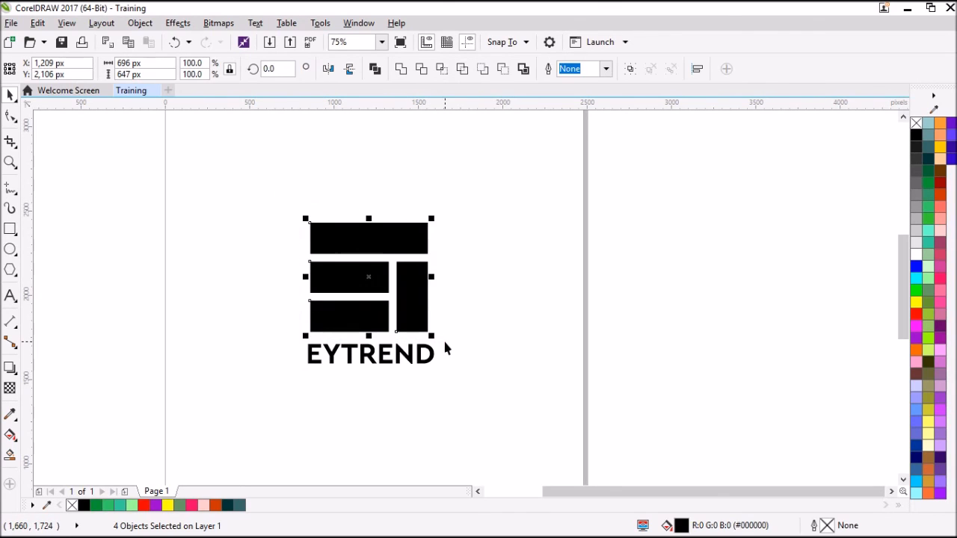
{"action": "left_click", "coordinate": [399, 360]}
{"action": "left_click_drag", "start_coordinate": [272, 196], "coordinate": [458, 341]}
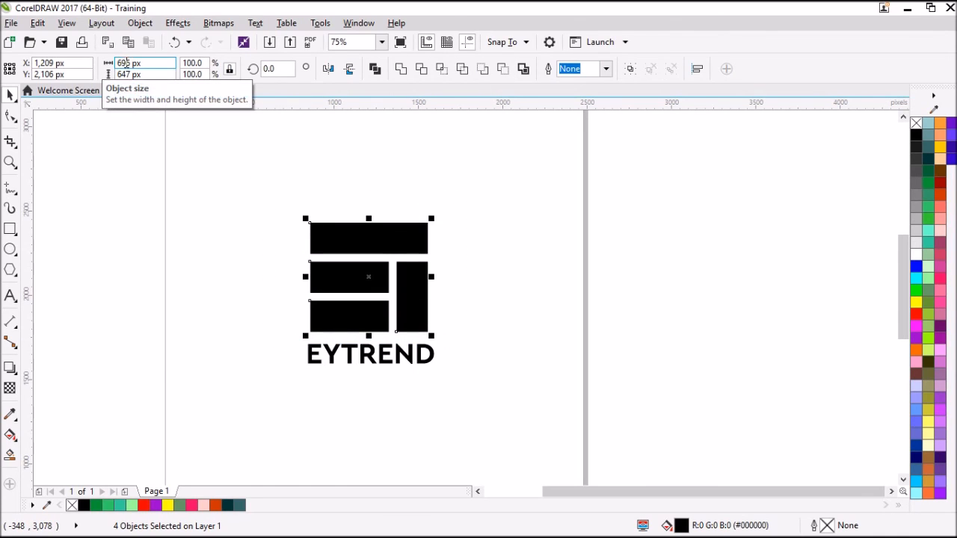
{"action": "left_click", "coordinate": [319, 350]}
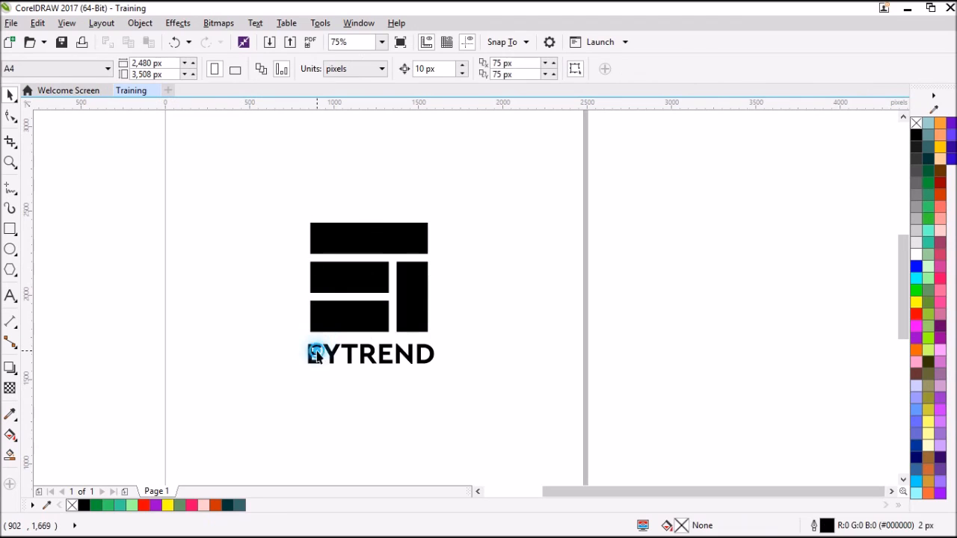
{"action": "left_click", "coordinate": [317, 348]}
{"action": "double_click", "coordinate": [126, 64]}
{"action": "type", "text": "696"}
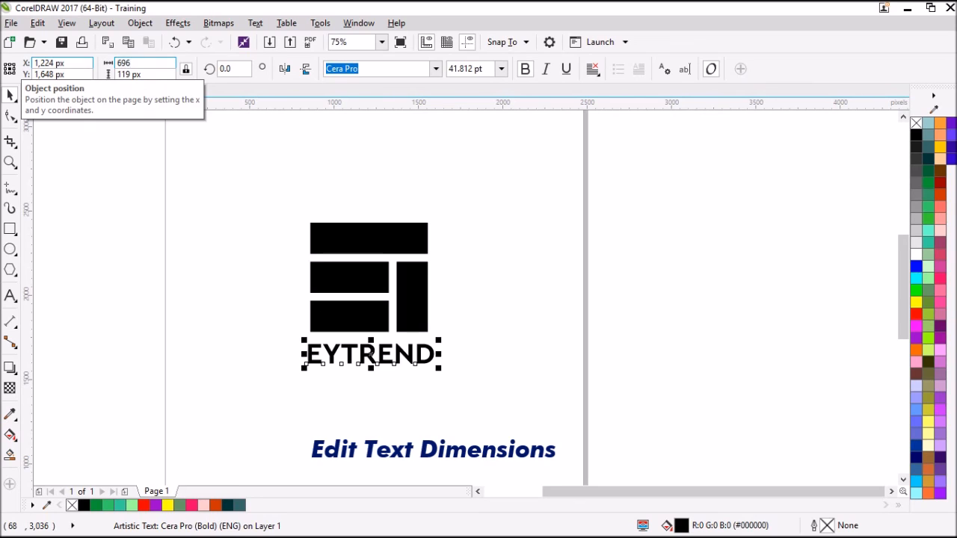
{"action": "key", "text": "Return"}
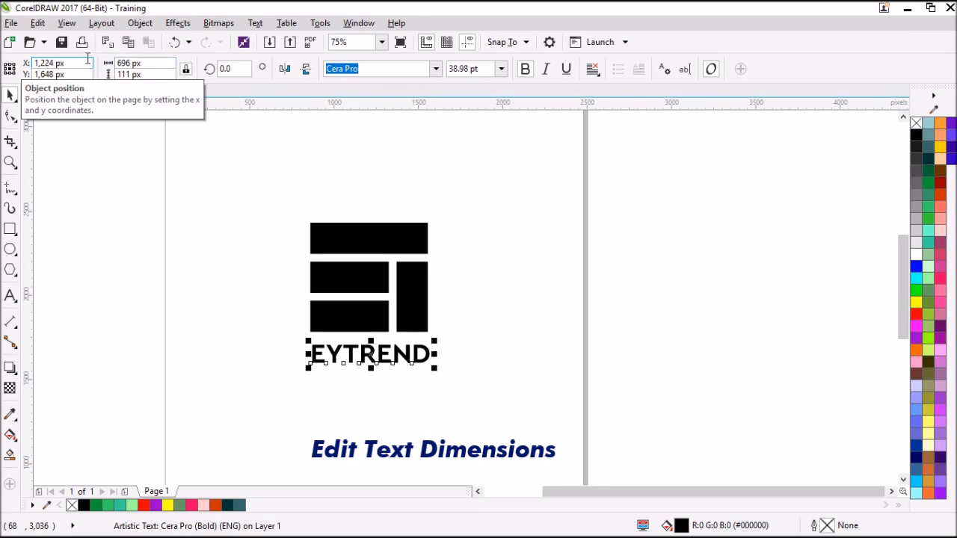
Step: Group the four rectangles, undo the grouping and group them again
{"action": "left_click_drag", "start_coordinate": [285, 204], "coordinate": [451, 342]}
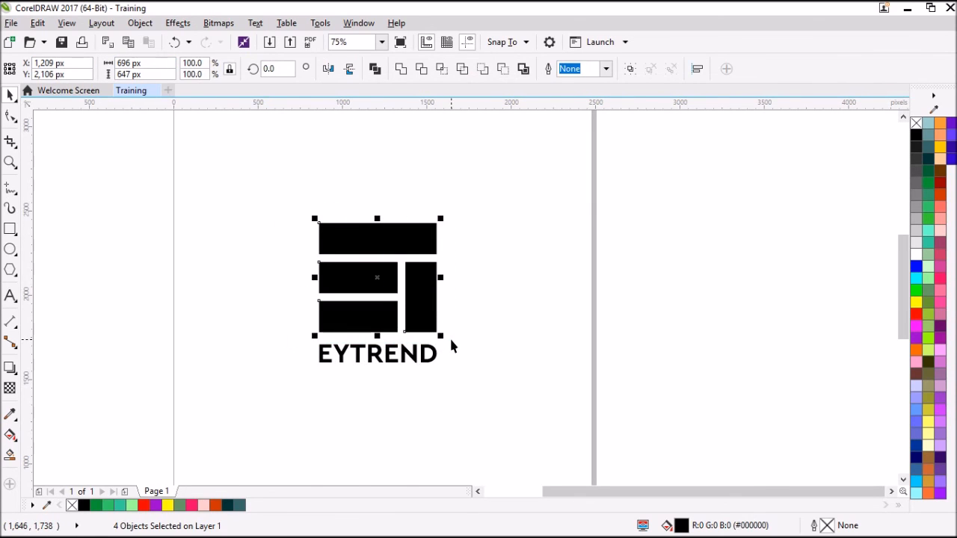
{"action": "key", "text": "ctrl+g"}
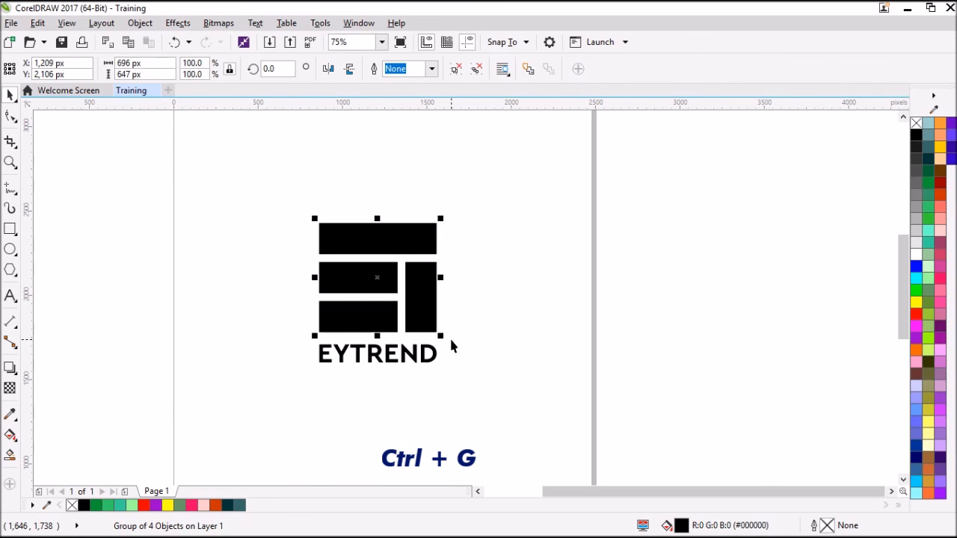
{"action": "key", "text": "ctrl+z"}
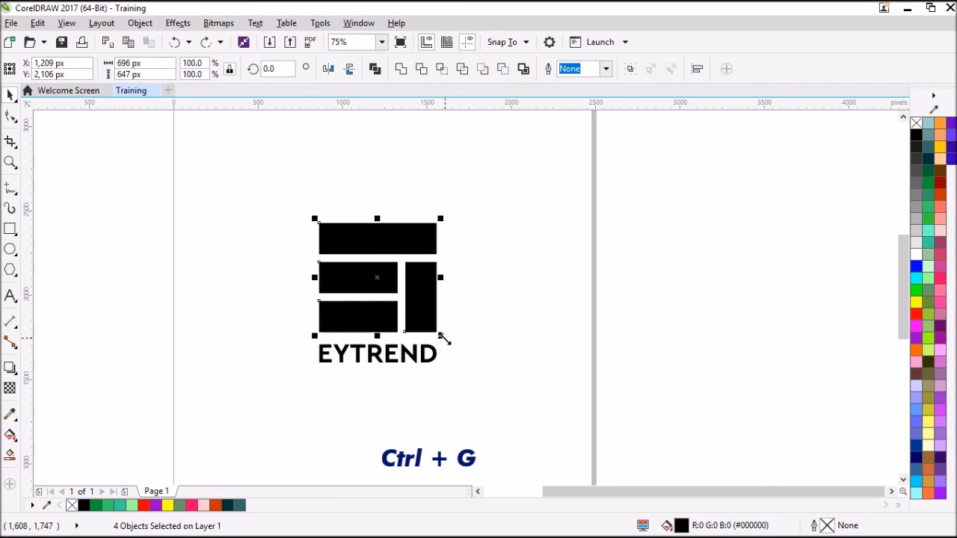
{"action": "left_click", "coordinate": [630, 70]}
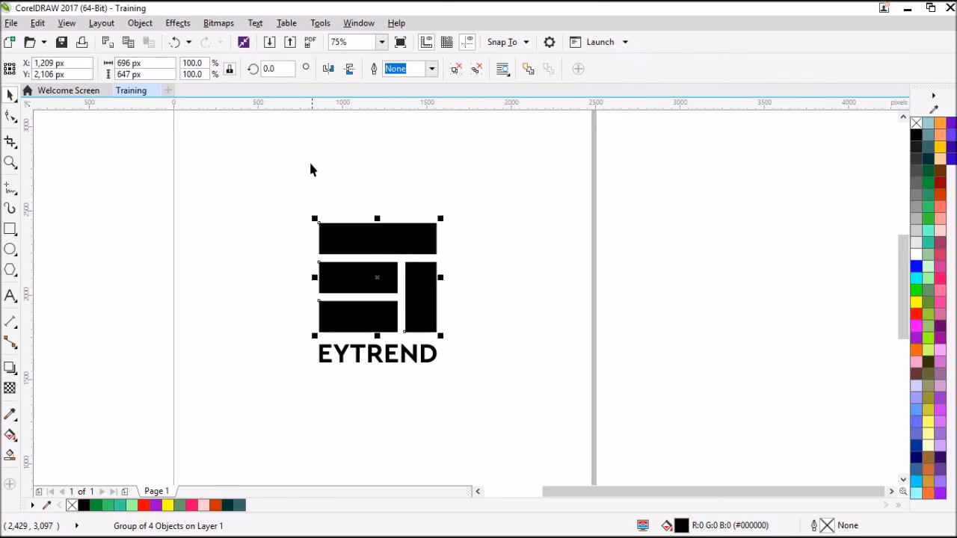
{"action": "key", "text": "Escape"}
Step: Move the grouped rectangles around the page as one unit, ending slightly above and to the right of the EYTREND text
{"action": "left_click", "coordinate": [359, 282]}
{"action": "left_click_drag", "start_coordinate": [359, 282], "coordinate": [482, 252]}
{"action": "left_click_drag", "start_coordinate": [518, 223], "coordinate": [387, 192]}
{"action": "left_click_drag", "start_coordinate": [379, 257], "coordinate": [347, 280]}
{"action": "left_click_drag", "start_coordinate": [346, 217], "coordinate": [369, 240]}
{"action": "left_click", "coordinate": [489, 262]}
{"action": "left_click_drag", "start_coordinate": [307, 277], "coordinate": [494, 241]}
{"action": "left_click_drag", "start_coordinate": [552, 233], "coordinate": [473, 255]}
{"action": "left_click_drag", "start_coordinate": [468, 291], "coordinate": [427, 304]}
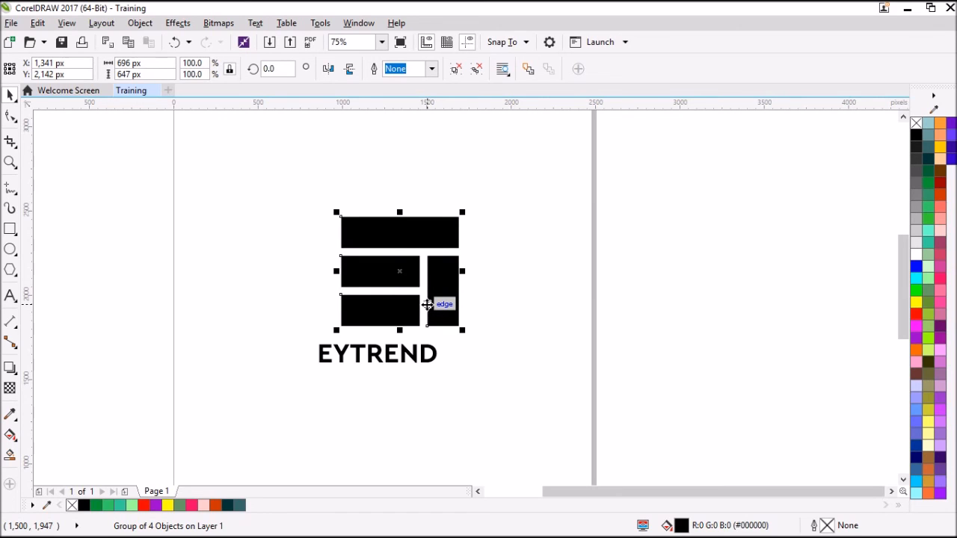
{"action": "left_click_drag", "start_coordinate": [427, 305], "coordinate": [431, 302]}
Step: Align the EYTREND text and the rectangle group on their horizontal centres and group the two together
{"action": "left_click_drag", "start_coordinate": [358, 360], "coordinate": [365, 352]}
{"action": "left_click_drag", "start_coordinate": [239, 156], "coordinate": [519, 391]}
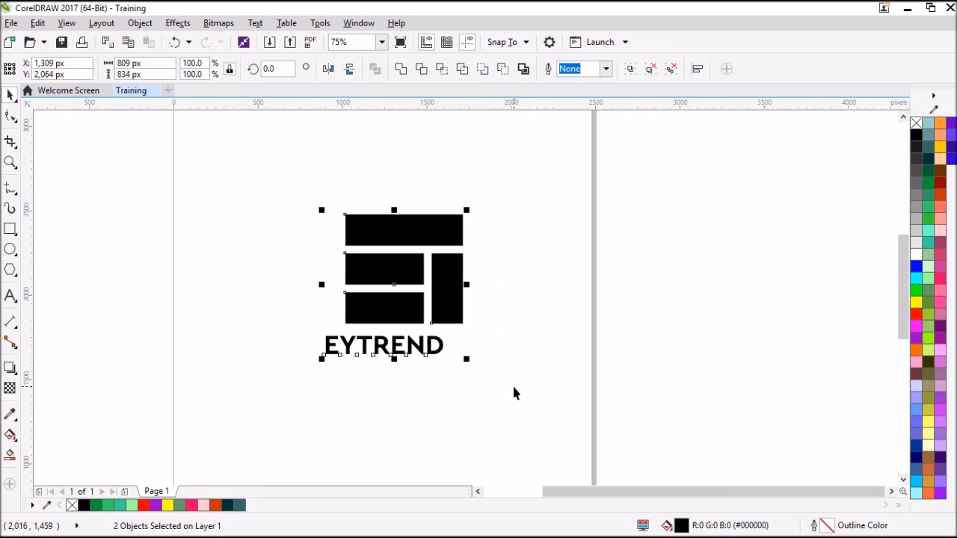
{"action": "key", "text": "c"}
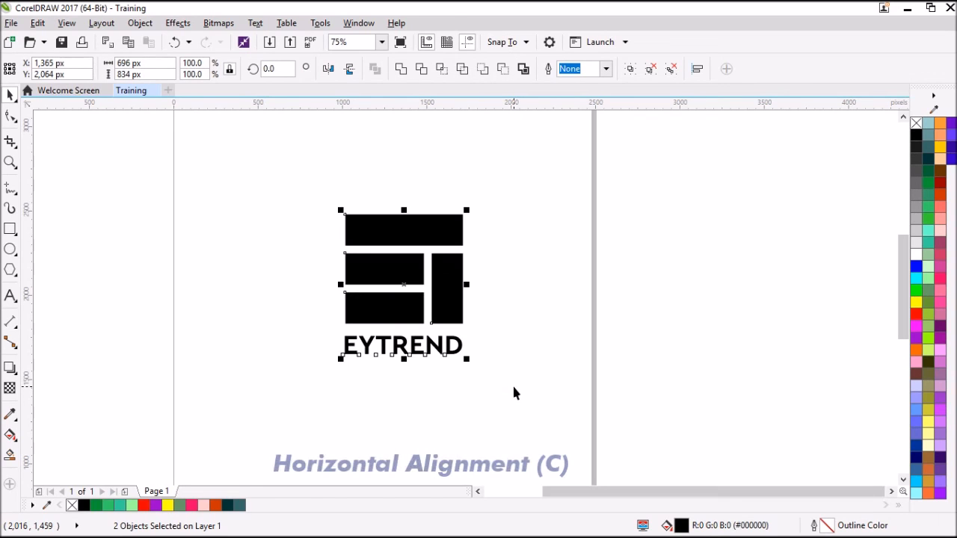
{"action": "key", "text": "ctrl+g"}
Step: Move the grouped logo towards the page's lower left, to about X 724 px and Y 1,221 px
{"action": "scroll", "coordinate": [513, 384], "scroll_direction": "down", "scroll_amount": 2}
{"action": "left_click", "coordinate": [495, 343]}
{"action": "left_click", "coordinate": [451, 325]}
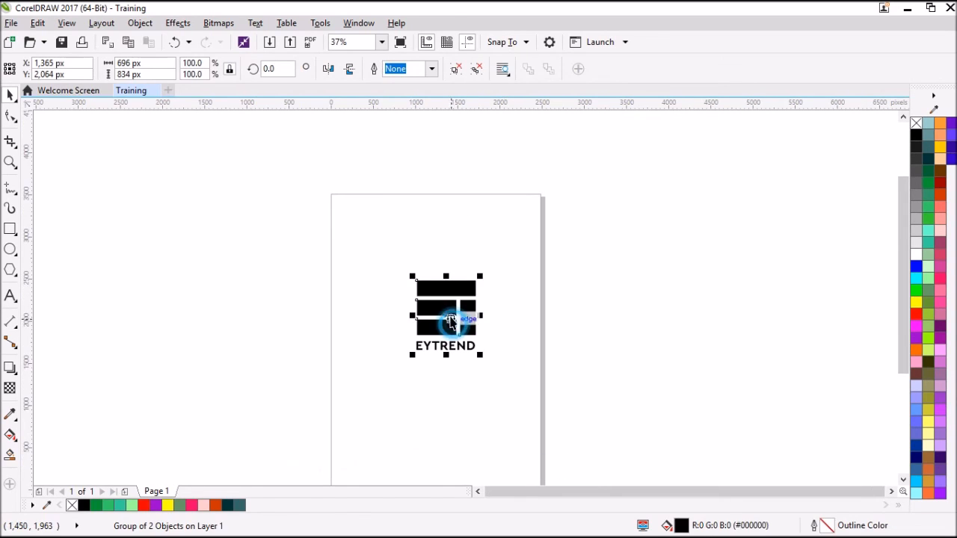
{"action": "left_click_drag", "start_coordinate": [440, 308], "coordinate": [388, 386]}
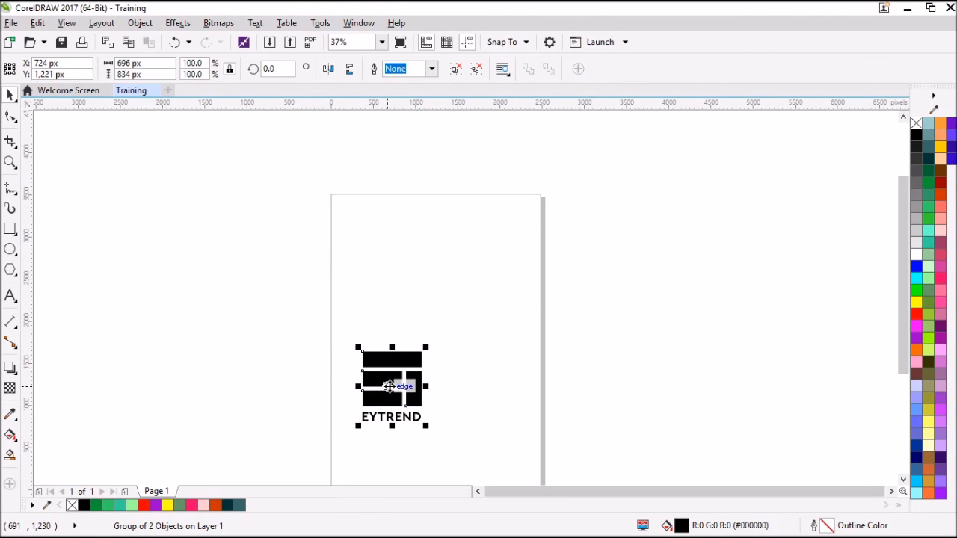